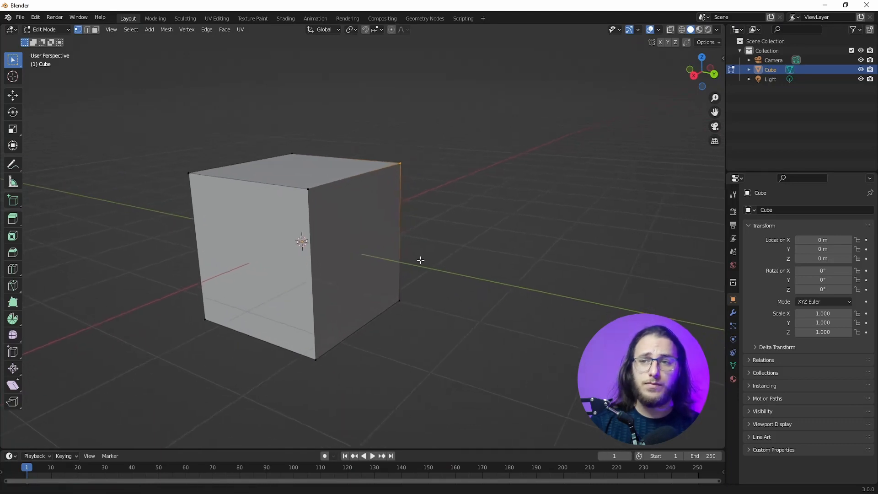
# Step: Select individual top corner vertices of the cube one after another, viewing it from different sides
pyautogui.moveTo(151, 173); pyautogui.dragTo(264, 230)
pyautogui.scroll(3, 346, 193)
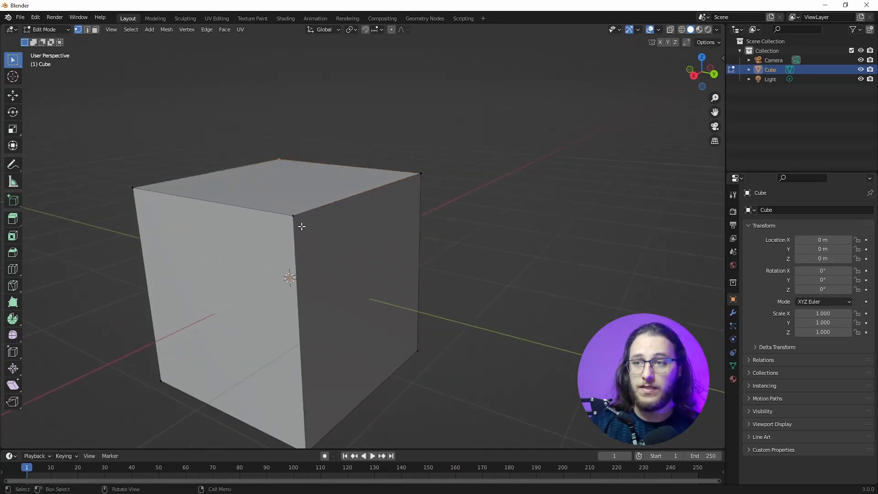
pyautogui.scroll(-3, 439, 172)
pyautogui.moveTo(415, 137); pyautogui.dragTo(467, 247)
pyautogui.moveTo(504, 212); pyautogui.dragTo(262, 251, button='middle')
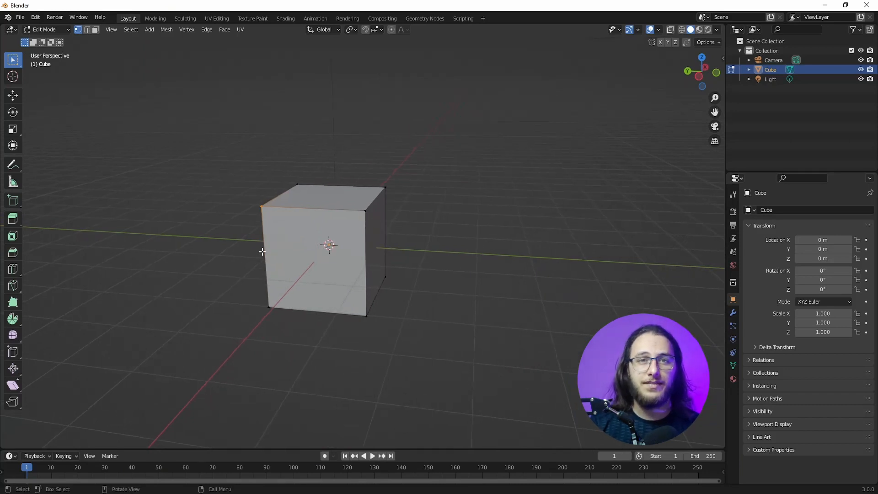
pyautogui.scroll(3, 206, 245)
pyautogui.moveTo(206, 247); pyautogui.dragTo(169, 254, button='middle')
# Step: Switch to edge selection, select the cube's top edge on the +Y side, and clear the selection
pyautogui.click(89, 30)
pyautogui.moveTo(137, 194); pyautogui.dragTo(150, 201, button='middle')
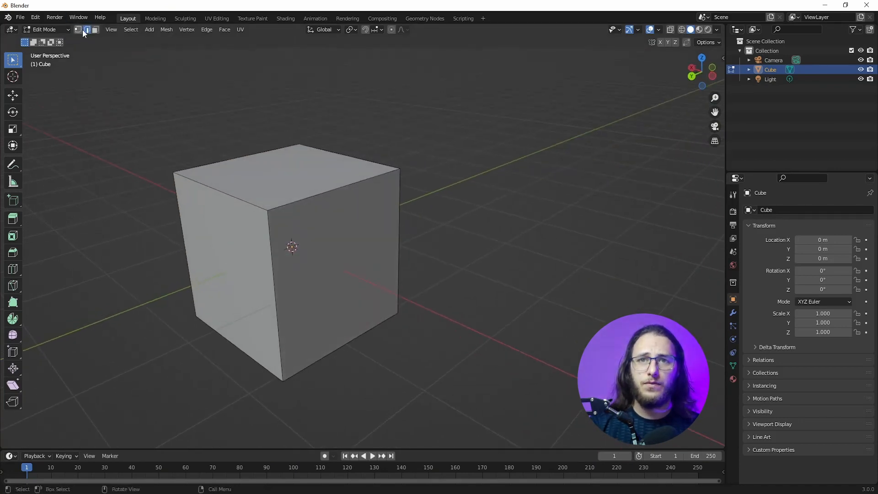
pyautogui.moveTo(104, 188); pyautogui.dragTo(243, 198, button='middle')
pyautogui.click(241, 197)
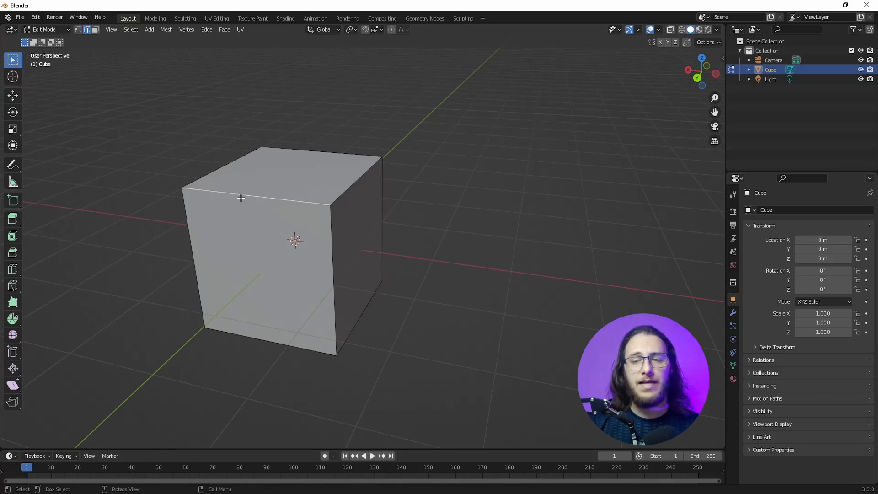
pyautogui.moveTo(241, 197); pyautogui.dragTo(220, 196, button='middle')
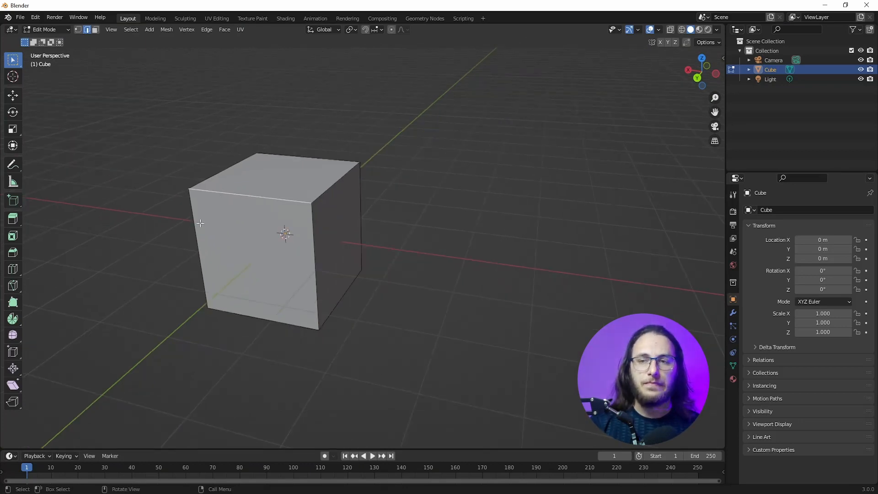
pyautogui.hotkey('alt', 'a')
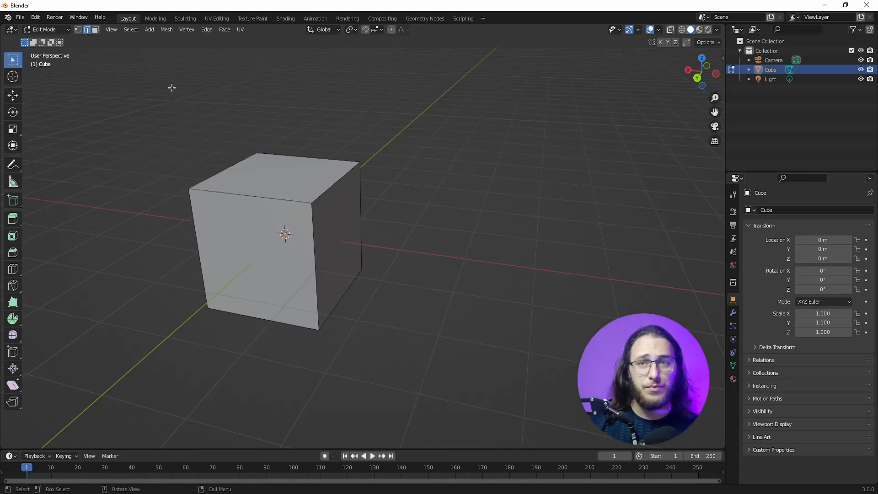
# Step: Switch to face selection and select the cube's top face
pyautogui.click(95, 31)
pyautogui.moveTo(274, 256); pyautogui.dragTo(309, 248, button='middle')
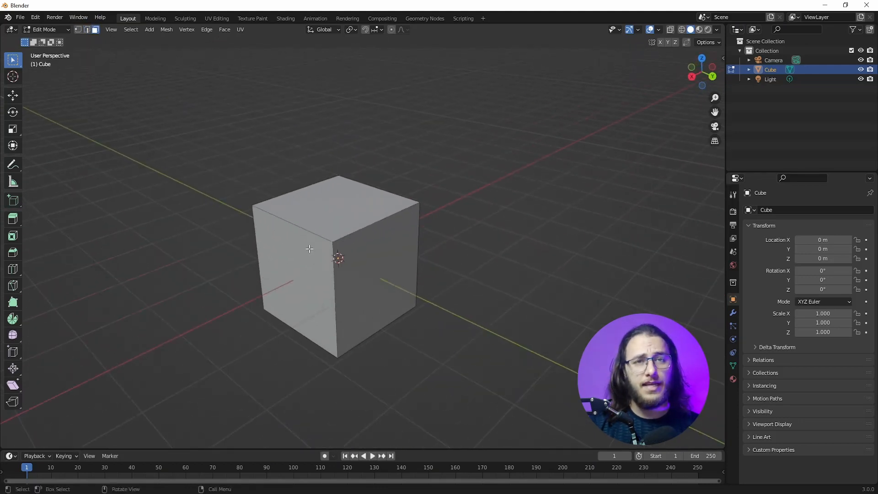
pyautogui.click(303, 213)
pyautogui.moveTo(303, 213); pyautogui.dragTo(555, 223, button='middle')
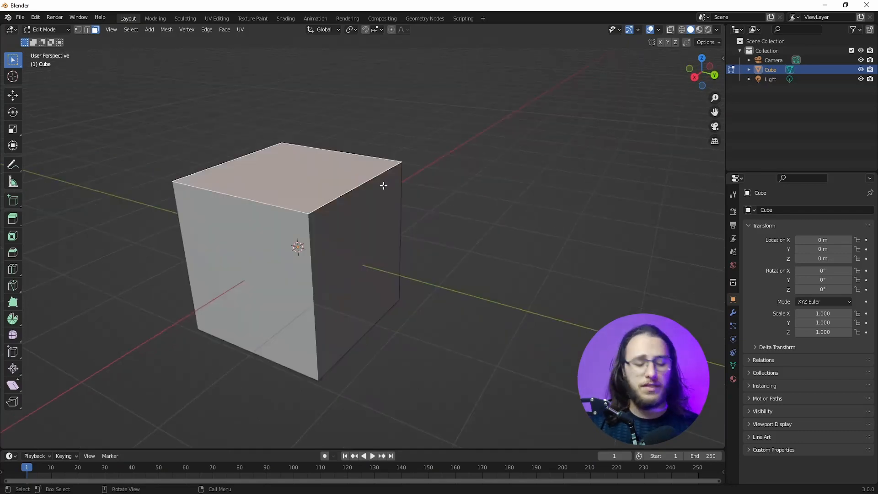
# Step: Try the move, scale and rotate transforms on the cube's top face, cancelling each one
pyautogui.press('g')
pyautogui.rightClick(384, 218)
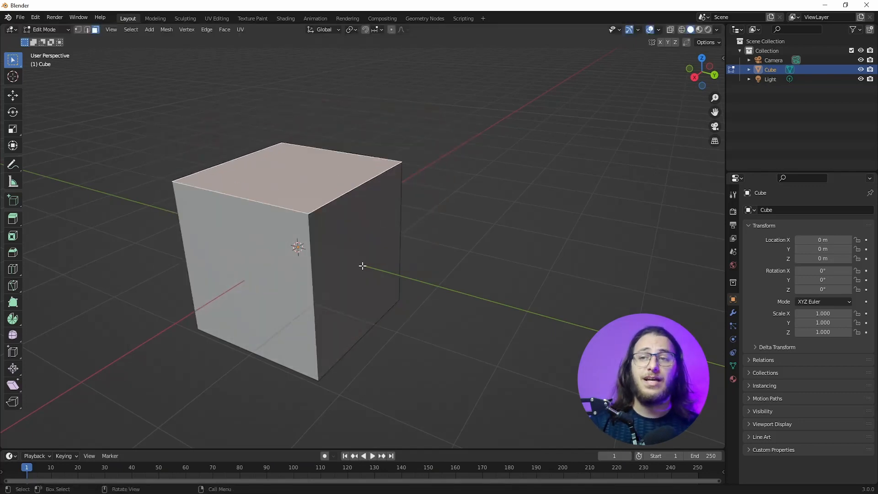
pyautogui.press('s')
pyautogui.rightClick(434, 271)
pyautogui.press('r')
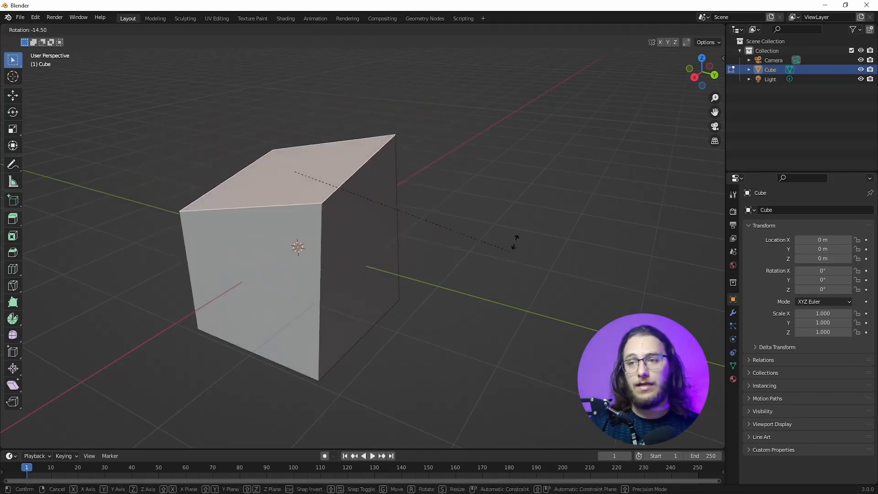
pyautogui.rightClick(497, 166)
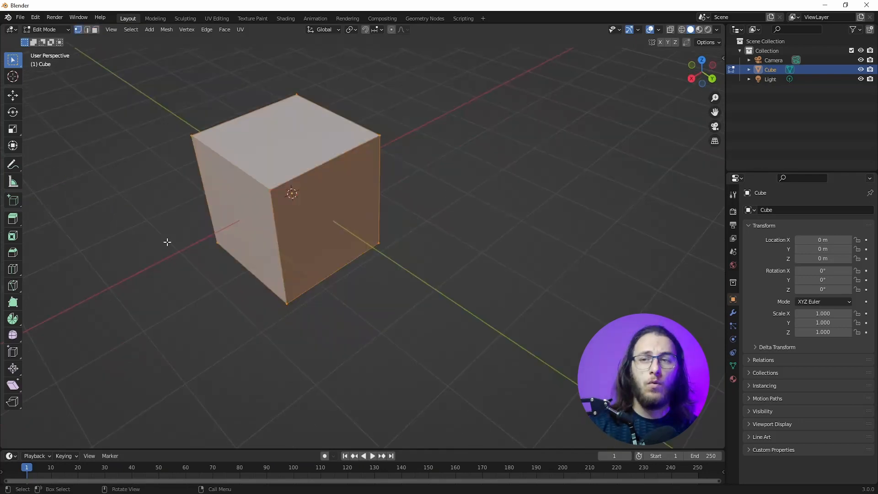
# Step: Clear the face selection and box-select the cube's visible vertices in vertex selection mode
pyautogui.click(410, 199)
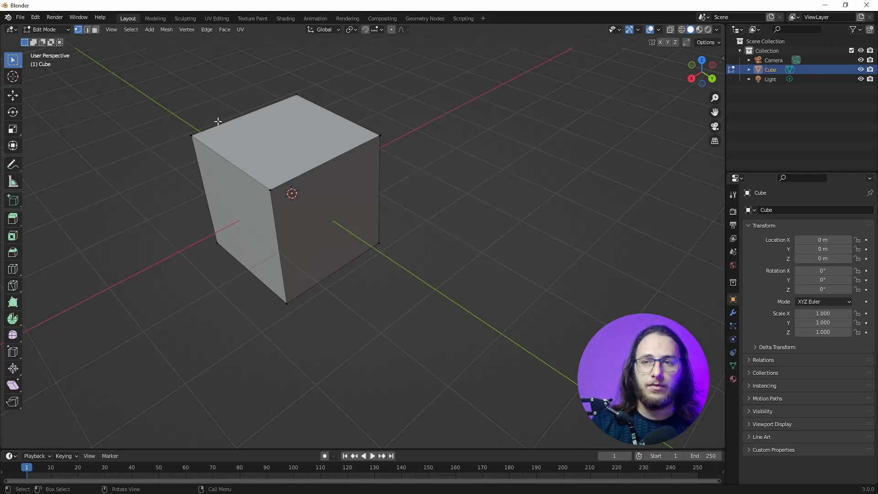
pyautogui.moveTo(116, 80); pyautogui.dragTo(427, 349)
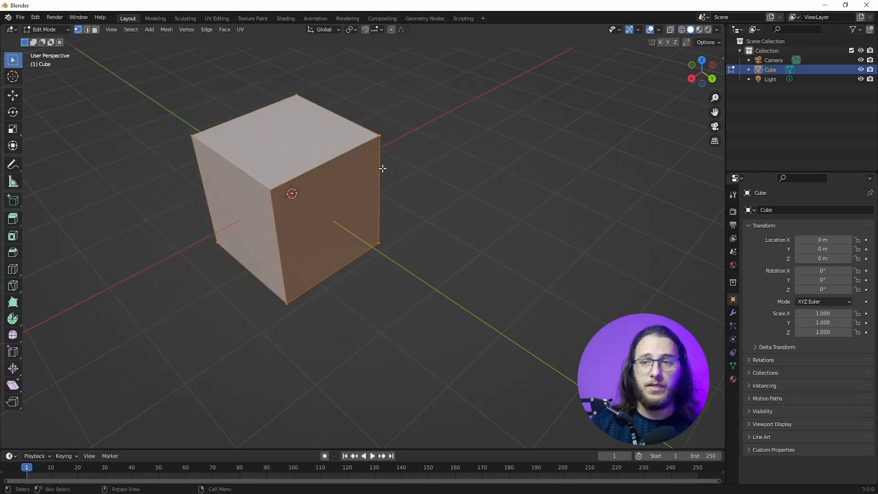
pyautogui.moveTo(482, 255); pyautogui.dragTo(399, 239, button='middle')
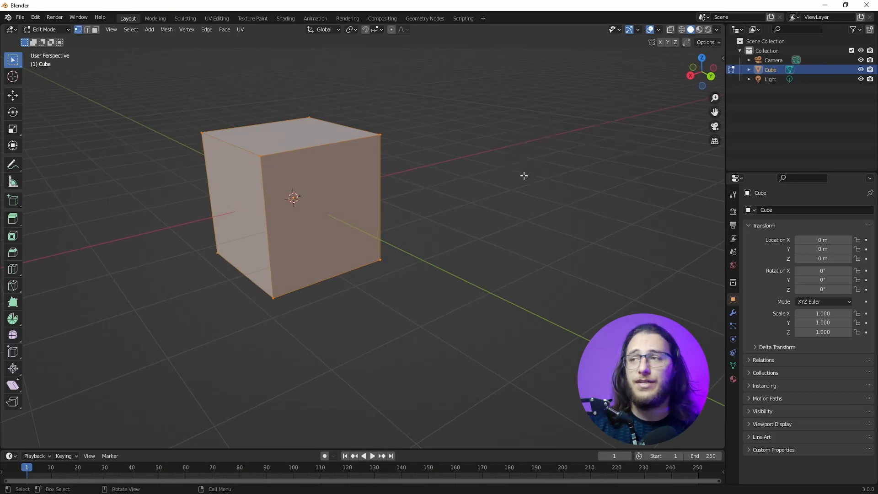
# Step: Turn on X-ray, box-select all of the cube's vertices including the hidden ones, and clear the selection
pyautogui.click(670, 28)
pyautogui.moveTo(279, 202); pyautogui.dragTo(268, 251, button='middle')
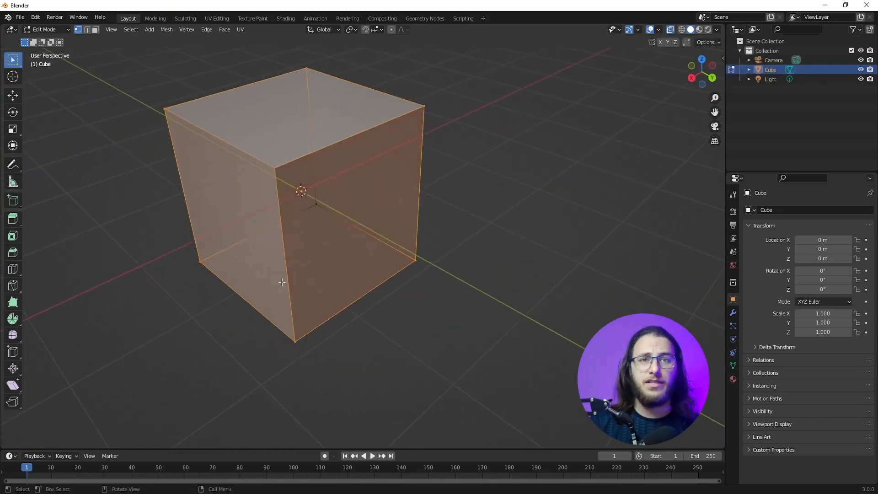
pyautogui.moveTo(111, 55); pyautogui.dragTo(514, 383)
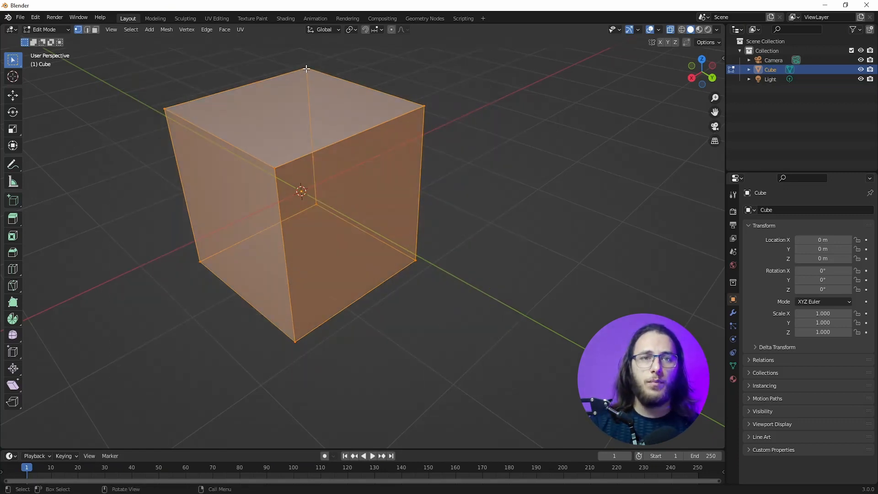
pyautogui.click(113, 180)
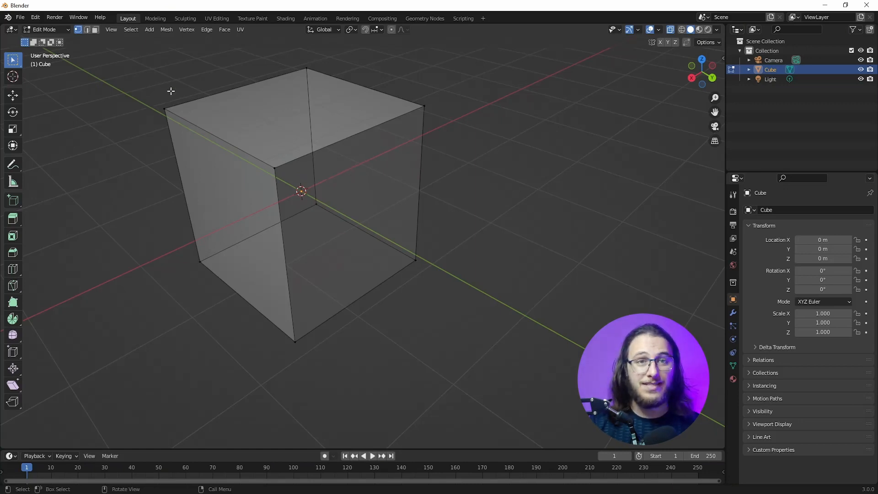
# Step: Select the cube's top face in face selection mode and extrude it upward along its normal
pyautogui.press('3')
pyautogui.moveTo(93, 46); pyautogui.dragTo(373, 196, button='middle')
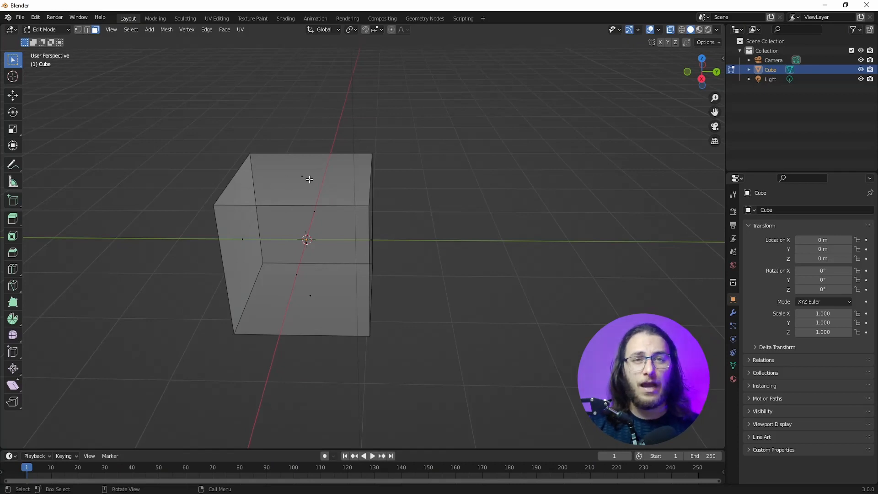
pyautogui.click(279, 192)
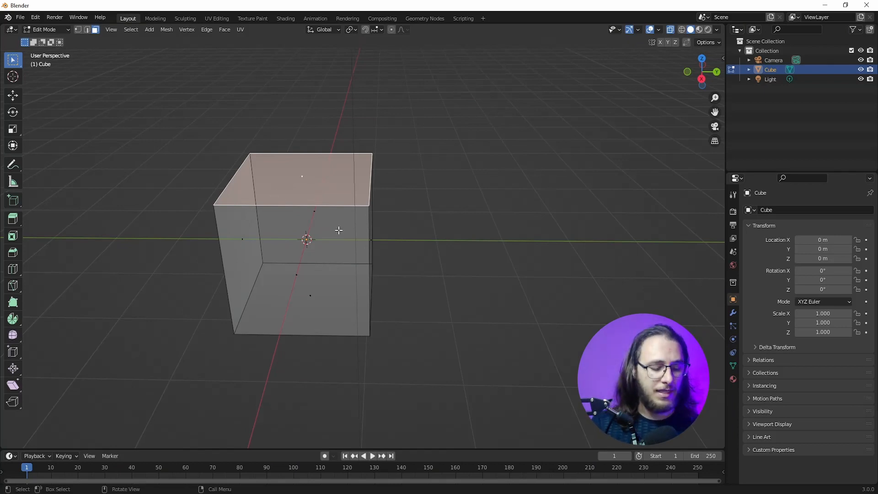
pyautogui.press('e')
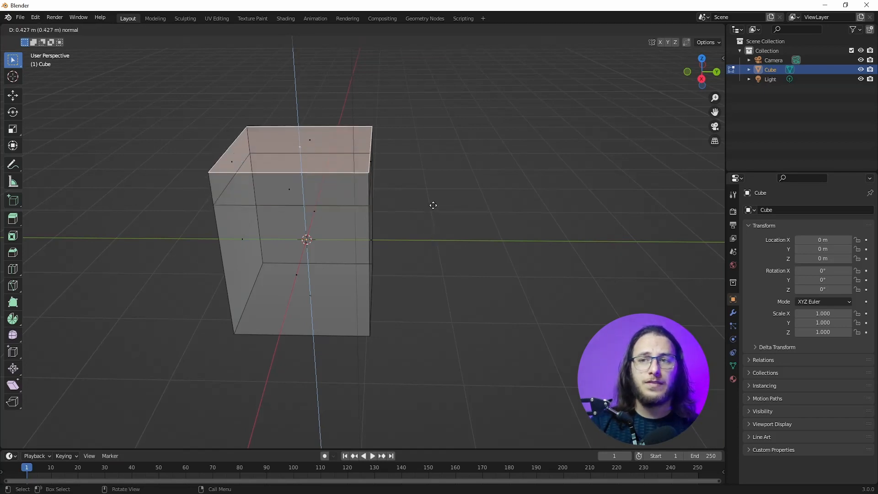
pyautogui.click(449, 189)
# Step: Select side and top faces of the extruded section in turn to examine the new geometry
pyautogui.moveTo(449, 189); pyautogui.dragTo(405, 157, button='middle')
pyautogui.click(361, 143)
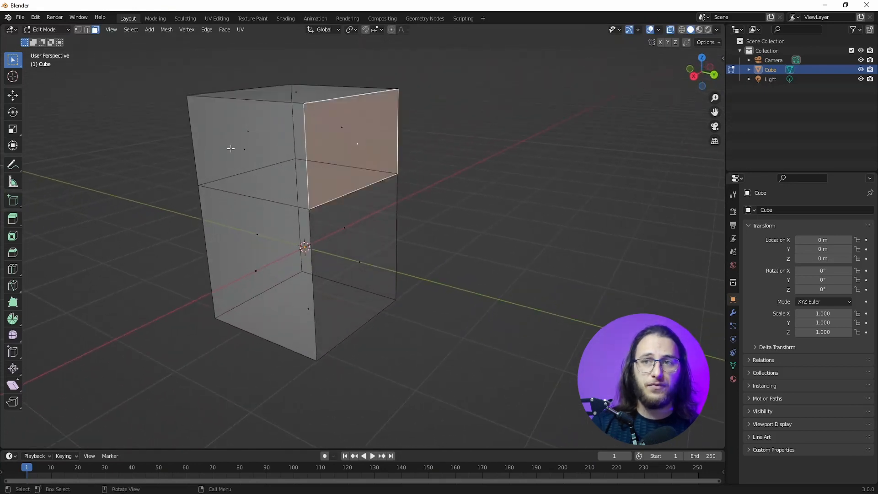
pyautogui.click(229, 146)
pyautogui.click(300, 91)
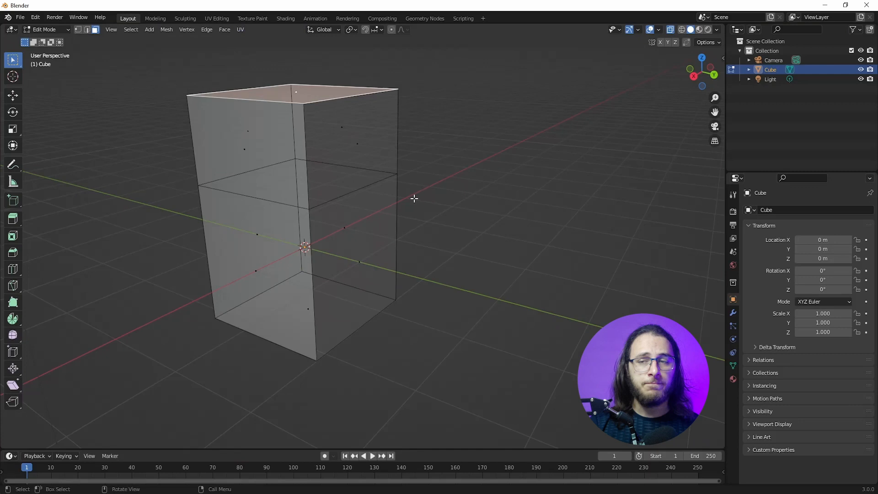
pyautogui.click(342, 117)
# Step: Undo the face selections and the extrusion of the top face
pyautogui.hotkey('ctrl', 'z')
pyautogui.hotkey('ctrl', 'z')
pyautogui.hotkey('ctrl', 'z')
pyautogui.hotkey('ctrl', 'z')
pyautogui.hotkey('ctrl', 'z')
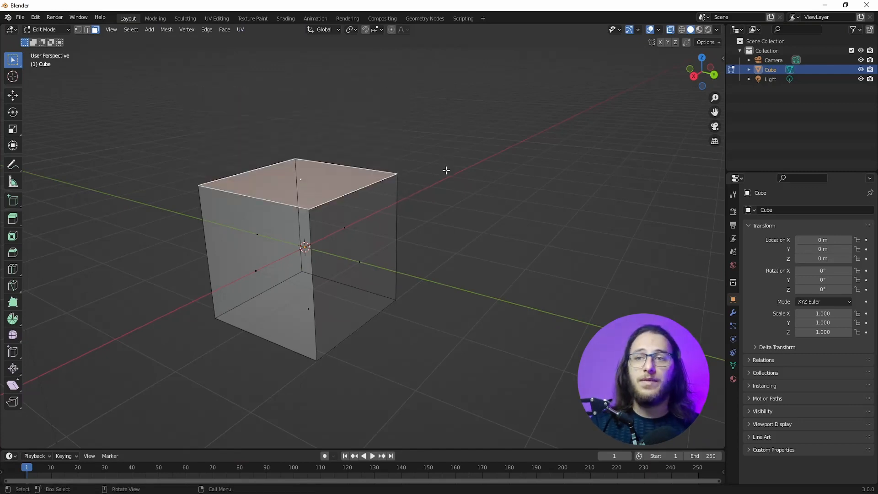
# Step: Try extruding the cube's top +Y edge upward into a single flat face, and undo the extrusion
pyautogui.click(90, 33)
pyautogui.click(343, 194)
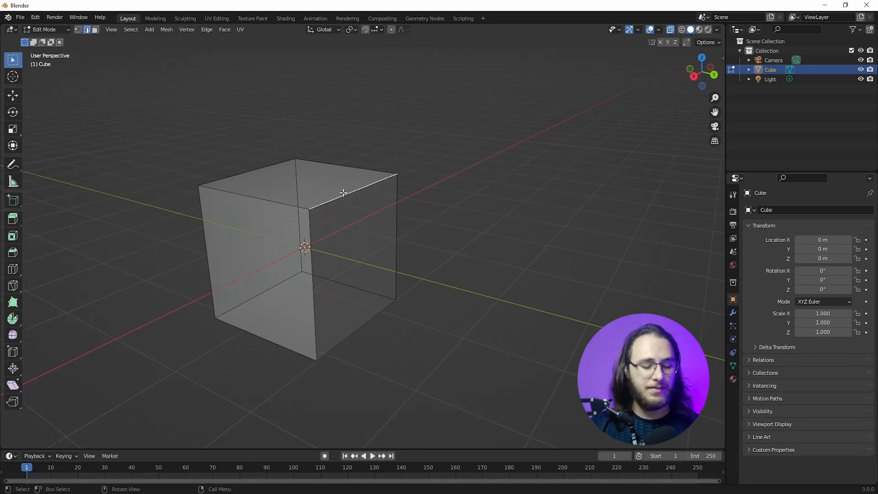
pyautogui.press('e')
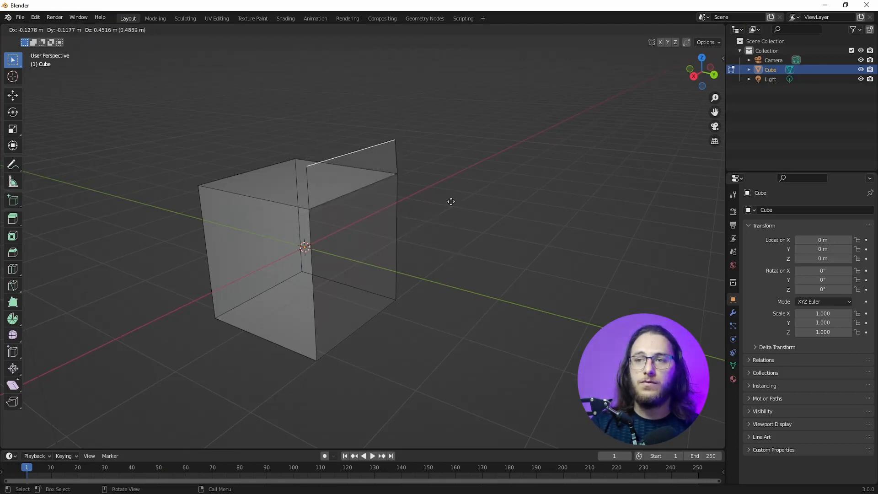
pyautogui.click(449, 147)
pyautogui.moveTo(449, 147); pyautogui.dragTo(295, 198, button='middle')
pyautogui.moveTo(372, 141); pyautogui.dragTo(255, 209, button='middle')
pyautogui.moveTo(366, 190); pyautogui.dragTo(438, 188, button='middle')
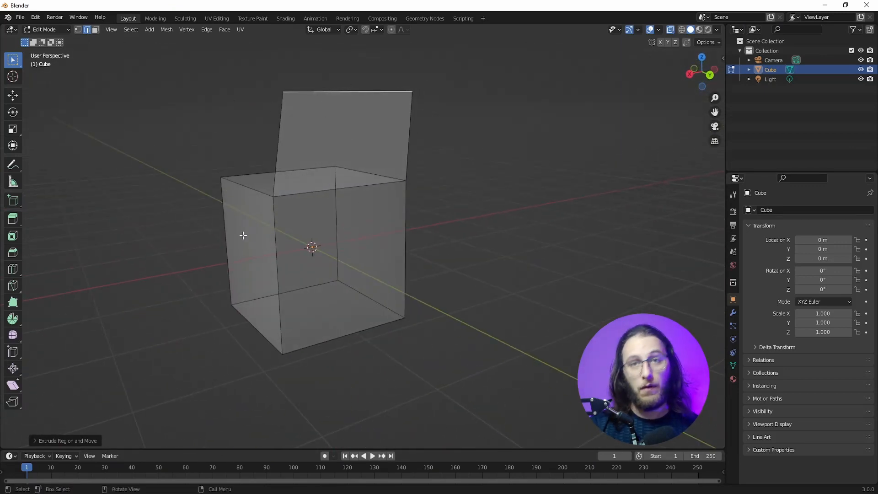
pyautogui.hotkey('ctrl', 'z')
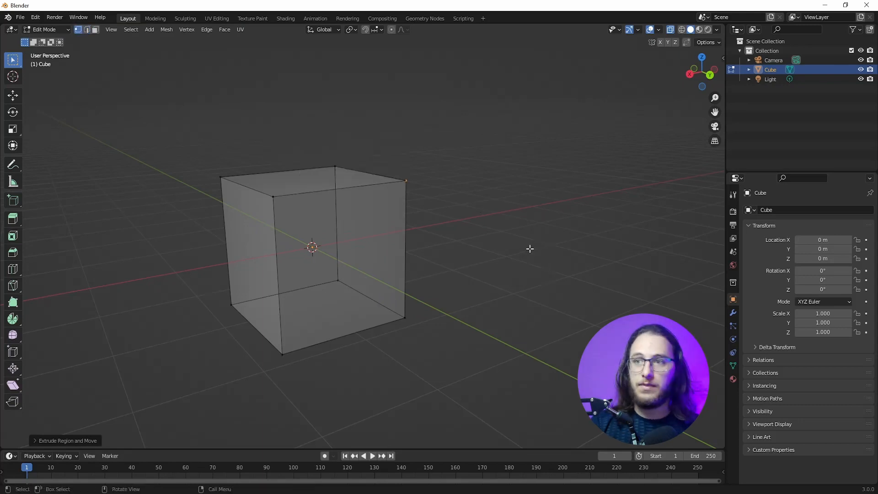
# Step: Try extruding a single top corner vertex on the +Y side upward into a loose edge, and undo it
pyautogui.hotkey('ctrl', 'z')
pyautogui.moveTo(440, 153); pyautogui.dragTo(385, 201)
pyautogui.press('e')
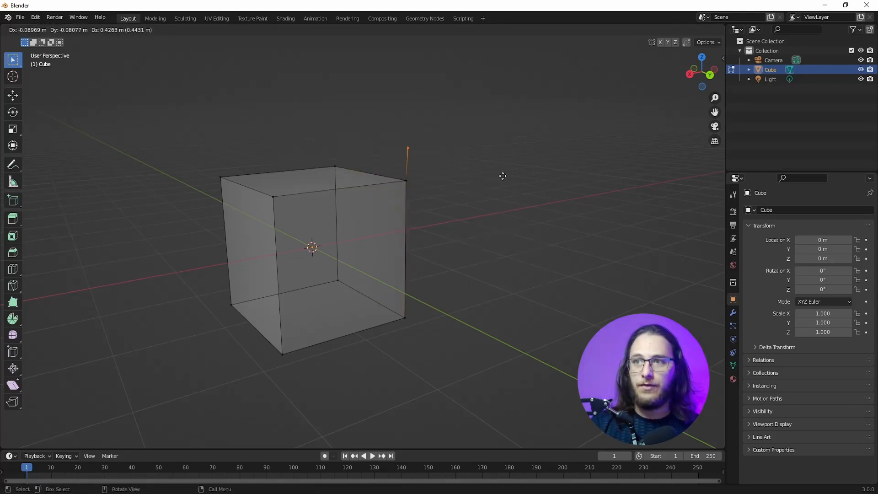
pyautogui.click(452, 124)
pyautogui.moveTo(452, 124); pyautogui.dragTo(433, 126, button='middle')
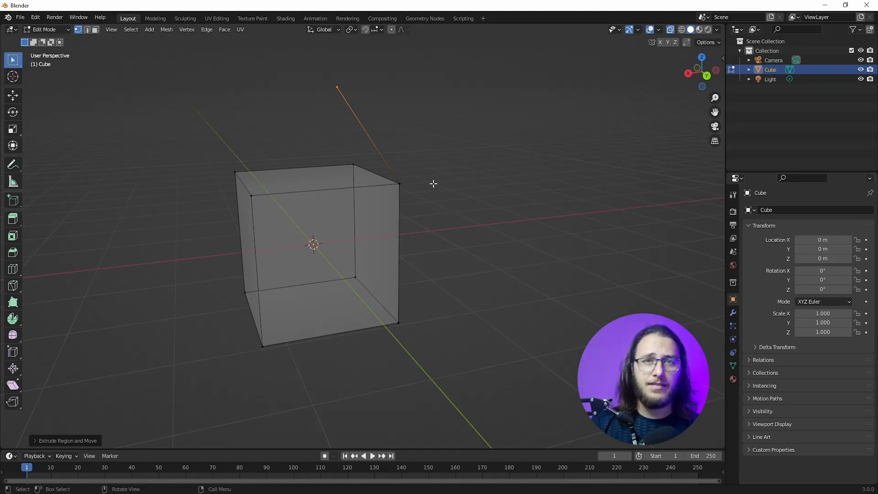
pyautogui.moveTo(242, 213); pyautogui.dragTo(301, 212, button='middle')
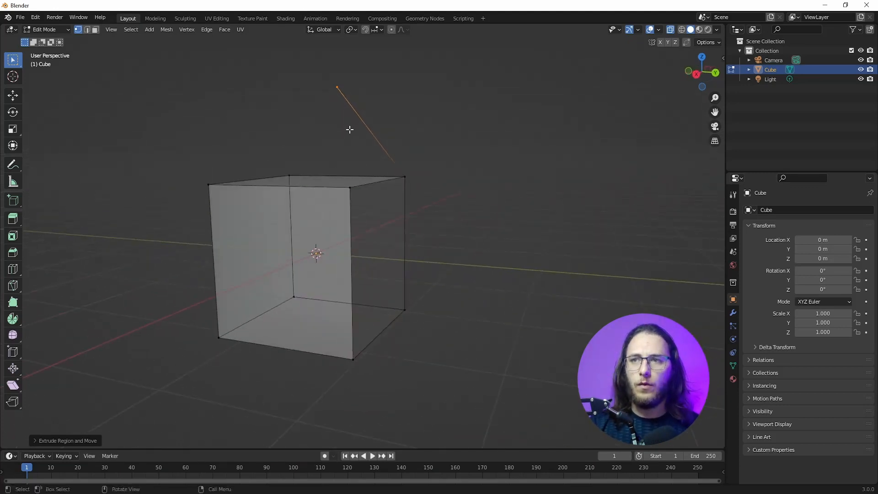
pyautogui.scroll(2, 349, 130)
pyautogui.hotkey('ctrl', 'z')
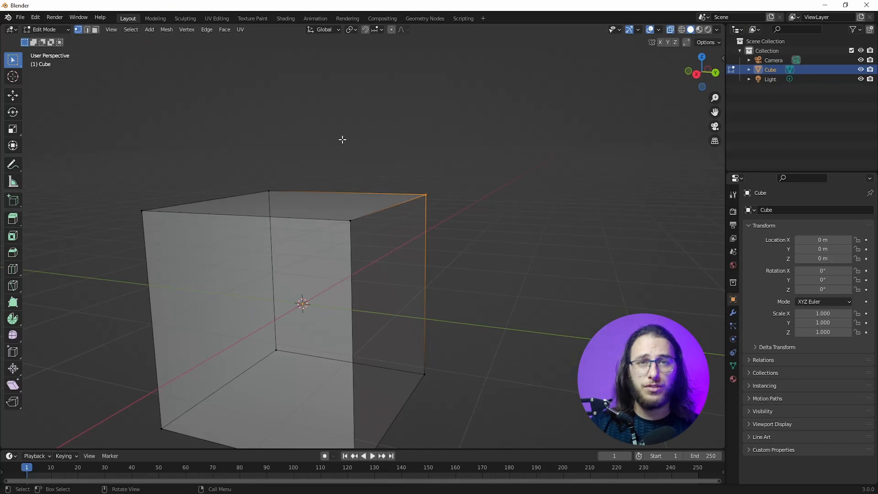
pyautogui.scroll(-2, 224, 140)
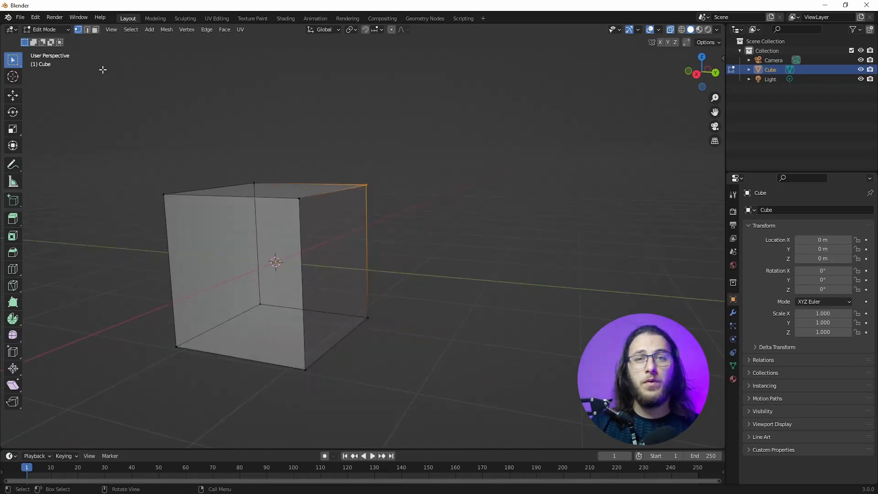
# Step: Switch to edge selection mode and select the cube's top edge on the +Y side
pyautogui.click(87, 29)
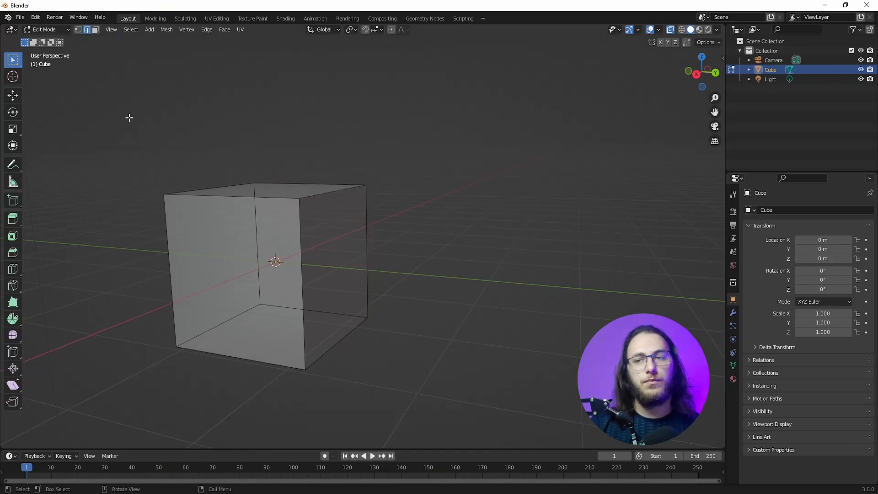
pyautogui.moveTo(180, 188); pyautogui.dragTo(221, 182, button='middle')
pyautogui.scroll(3, 351, 209)
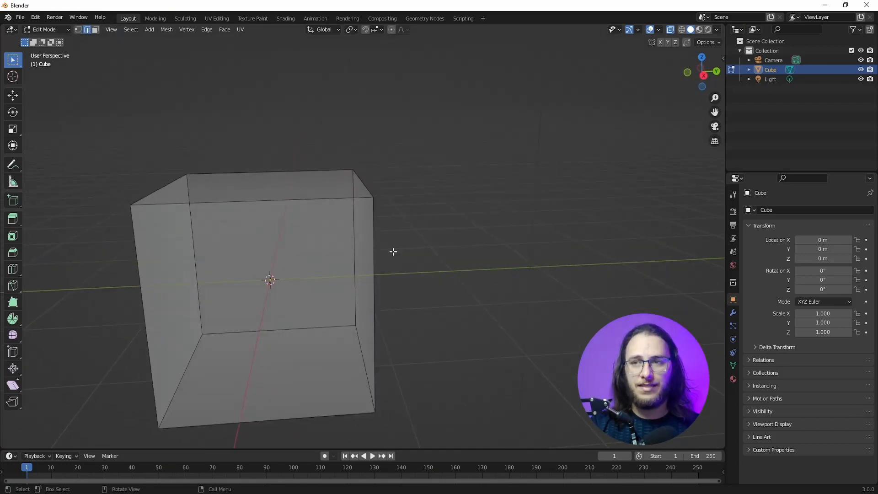
pyautogui.click(361, 184)
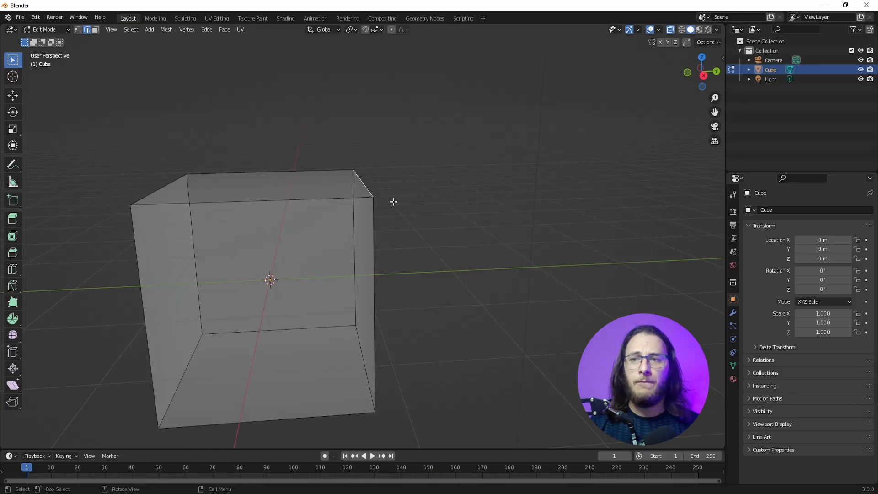
pyautogui.scroll(1, 391, 198)
pyautogui.moveTo(390, 199); pyautogui.dragTo(356, 190, button='middle')
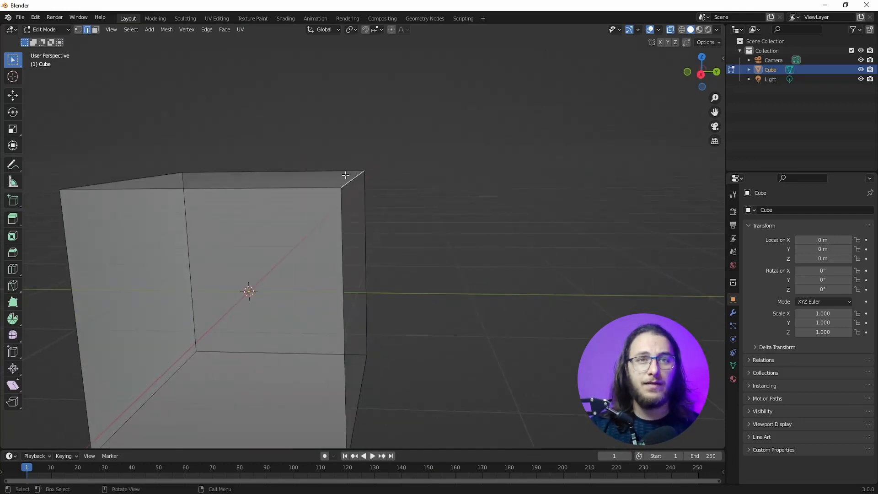
# Step: Try beveling the selected top edge, raising the segments to 5 and lowering them to 1, and cancel the bevel
pyautogui.hotkey('ctrl', 'b')
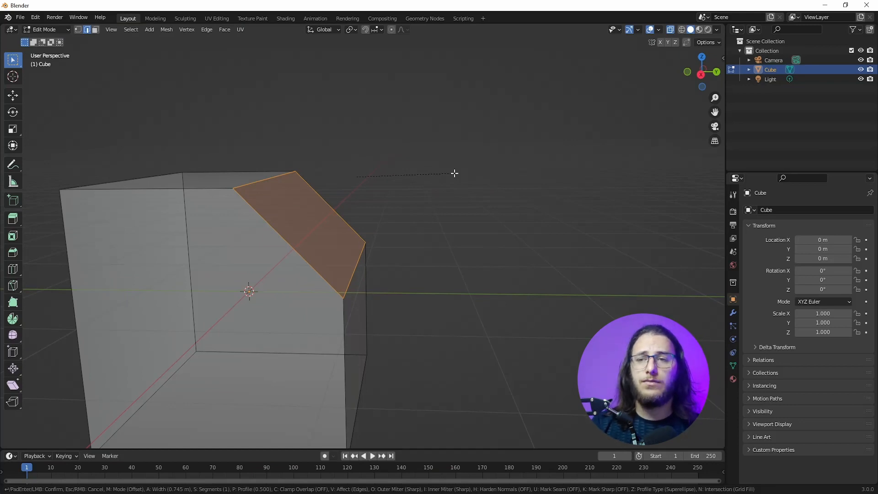
pyautogui.scroll(4, 500, 169)
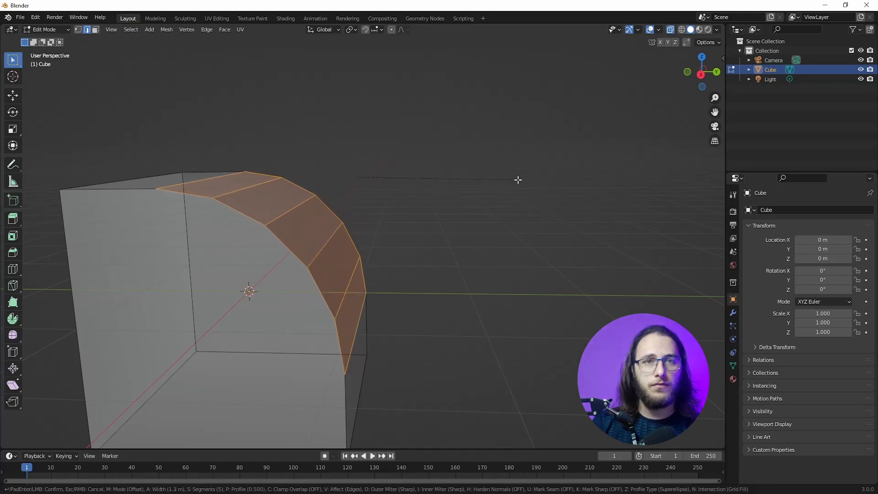
pyautogui.scroll(-4, 492, 158)
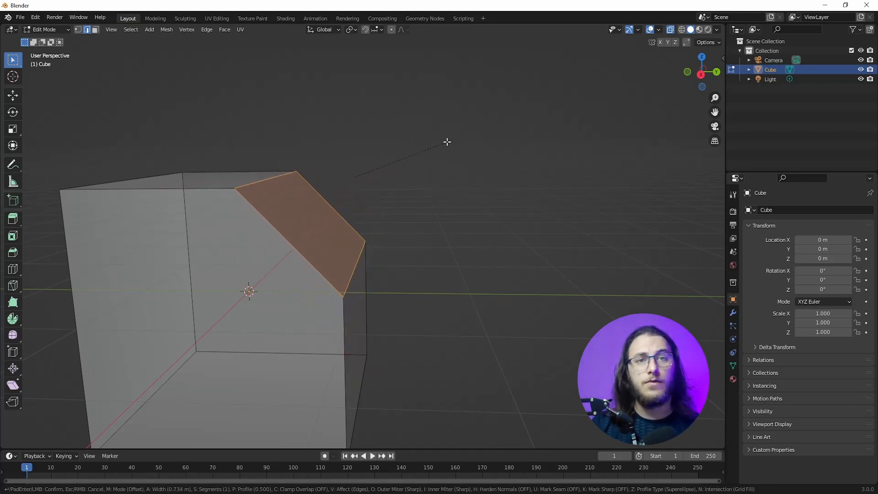
pyautogui.press('Escape')
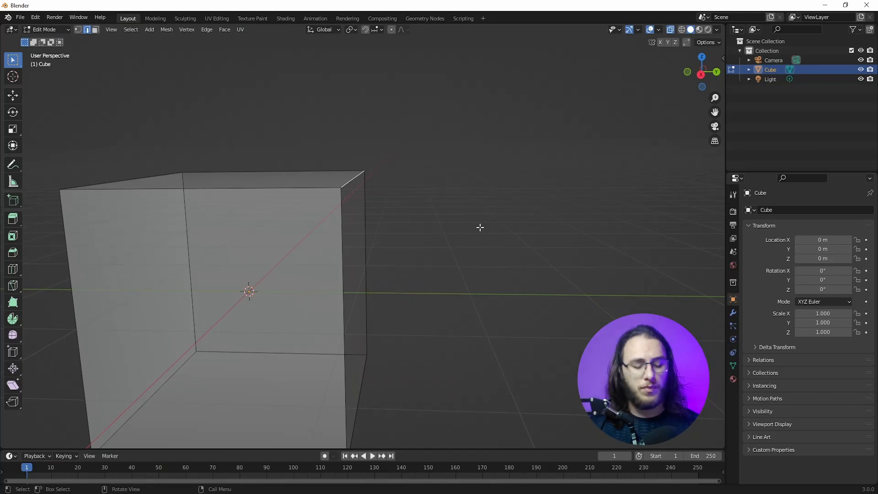
# Step: Bevel the top +Y edge with a width of 0.495 m, 5 segments and a profile shape of 0.084
pyautogui.hotkey('ctrl', 'b')
pyautogui.click(419, 253)
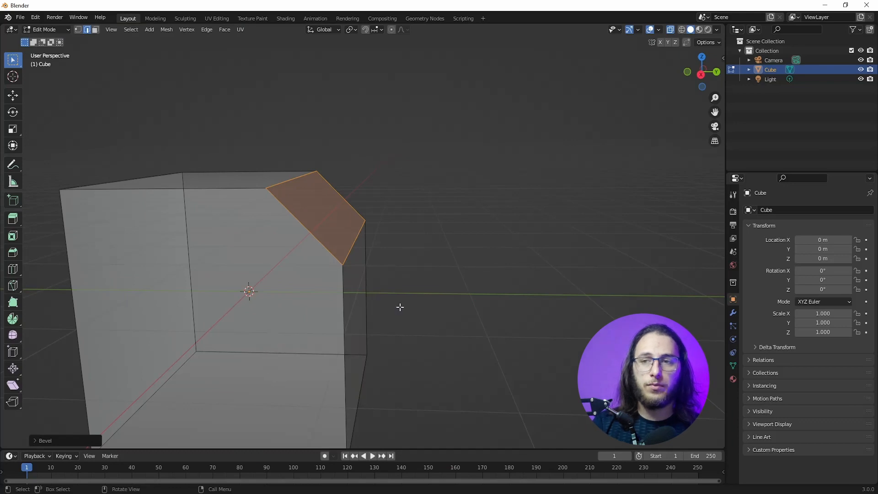
pyautogui.click(78, 438)
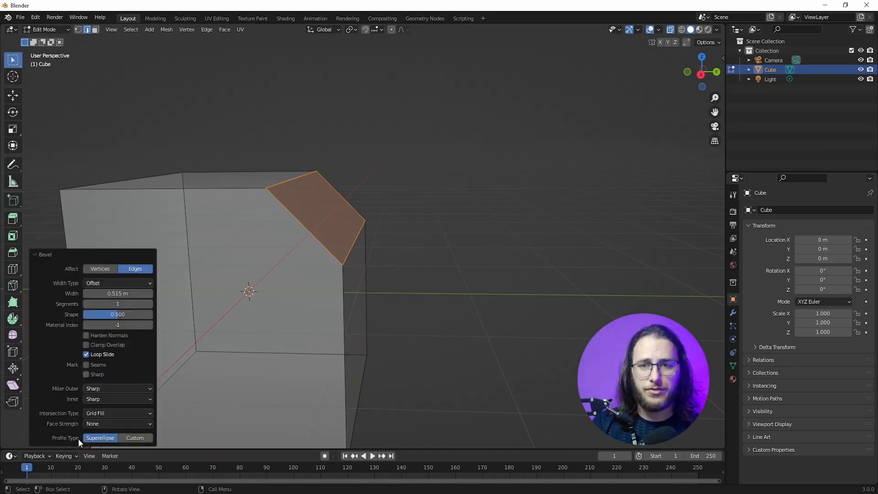
pyautogui.moveTo(116, 293)
pyautogui.mouseDown()
pyautogui.moveTo(89, 293)
pyautogui.moveTo(133, 293)
pyautogui.moveTo(115, 293)
pyautogui.moveTo(151, 304)
pyautogui.moveTo(116, 303)
pyautogui.moveTo(151, 303)
pyautogui.moveTo(116, 303)
pyautogui.moveTo(151, 304)
pyautogui.moveTo(124, 303)
pyautogui.mouseUp()
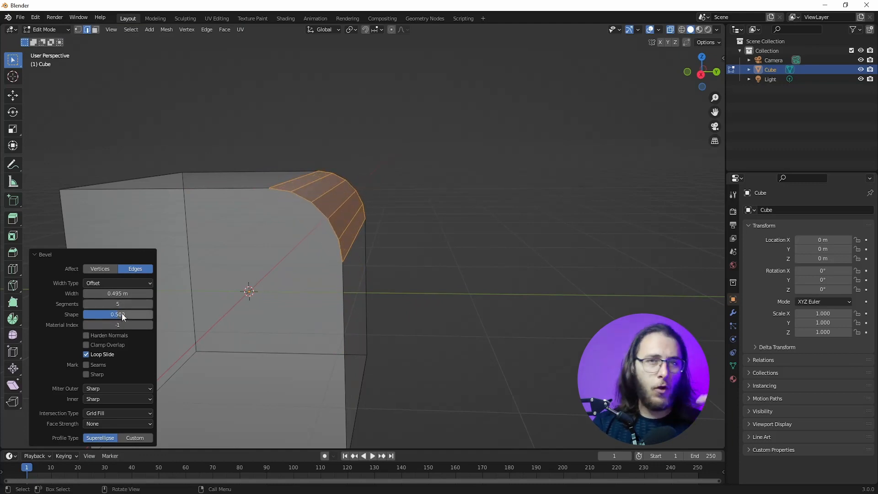
pyautogui.moveTo(117, 315); pyautogui.dragTo(88, 315)
pyautogui.moveTo(262, 289)
pyautogui.mouseDown(button='middle')
pyautogui.moveTo(292, 279)
pyautogui.moveTo(251, 281)
pyautogui.mouseUp(button='middle')
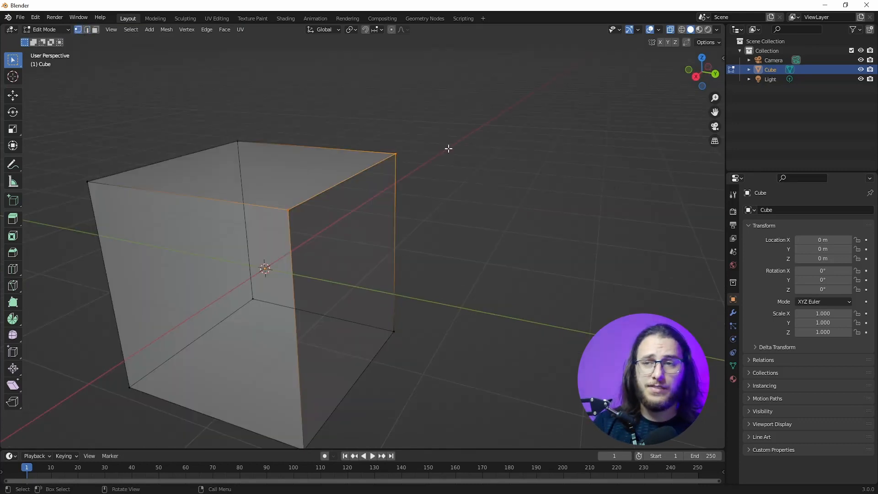
# Step: Undo the edge bevel, and bevel a top +Y corner vertex by 1.31 m with the bevel set to affect vertices
pyautogui.hotkey('alt', 'a')
pyautogui.press('b')
pyautogui.moveTo(393, 159); pyautogui.dragTo(386, 178)
pyautogui.hotkey('ctrl', 'b')
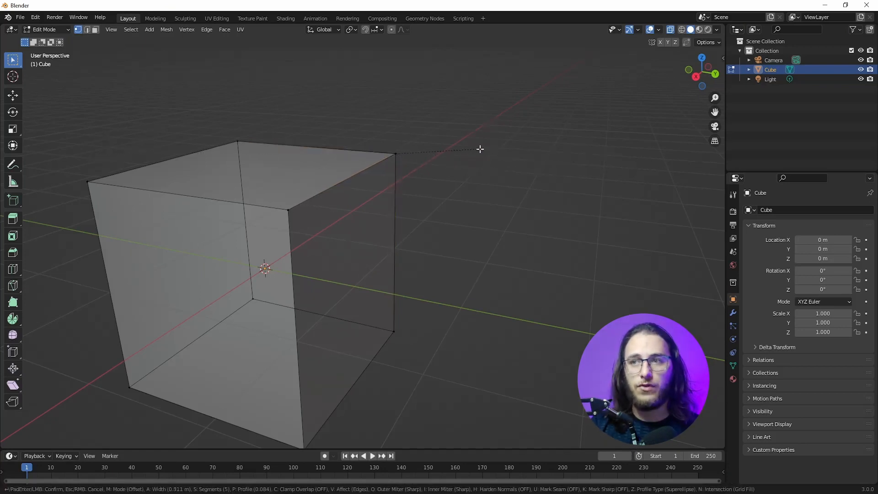
pyautogui.click(526, 157)
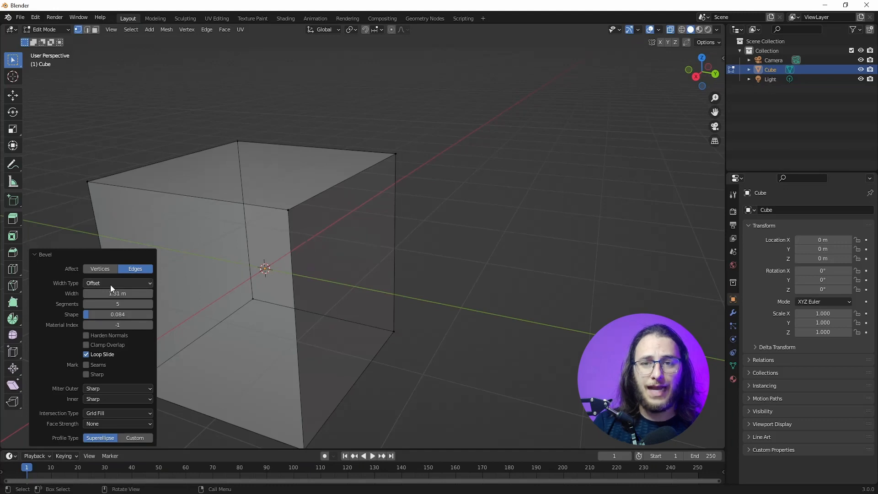
pyautogui.click(98, 269)
pyautogui.moveTo(165, 243); pyautogui.dragTo(256, 196, button='middle')
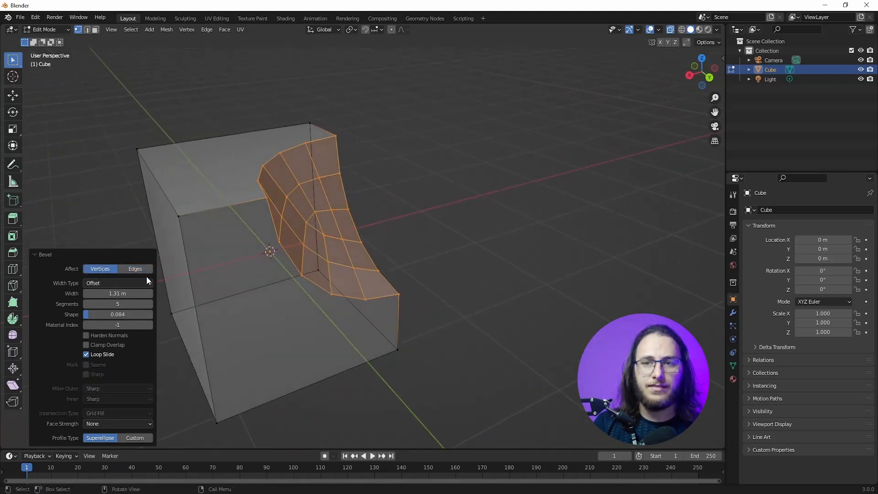
# Step: Try other segment and width values on the corner vertex bevel, and undo the bevel
pyautogui.moveTo(111, 304); pyautogui.dragTo(89, 293)
pyautogui.moveTo(361, 243); pyautogui.dragTo(371, 235, button='middle')
pyautogui.hotkey('ctrl', 'z')
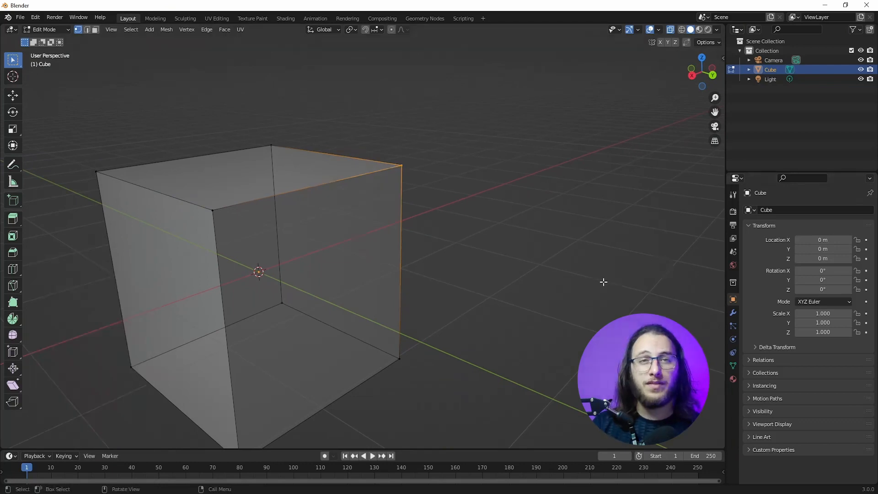
# Step: Turn off X-ray and select the loop of faces around the cube that includes the top and +X faces
pyautogui.scroll(-3, 494, 325)
pyautogui.moveTo(471, 325); pyautogui.dragTo(416, 340, button='middle')
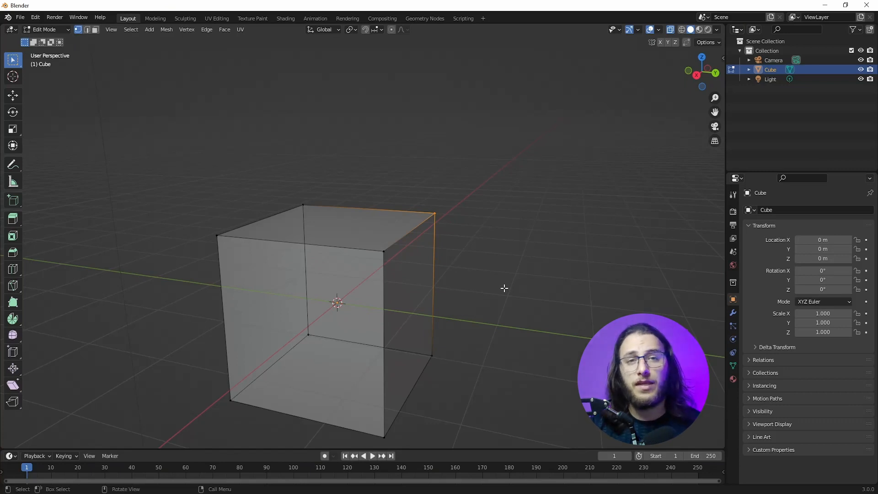
pyautogui.click(87, 30)
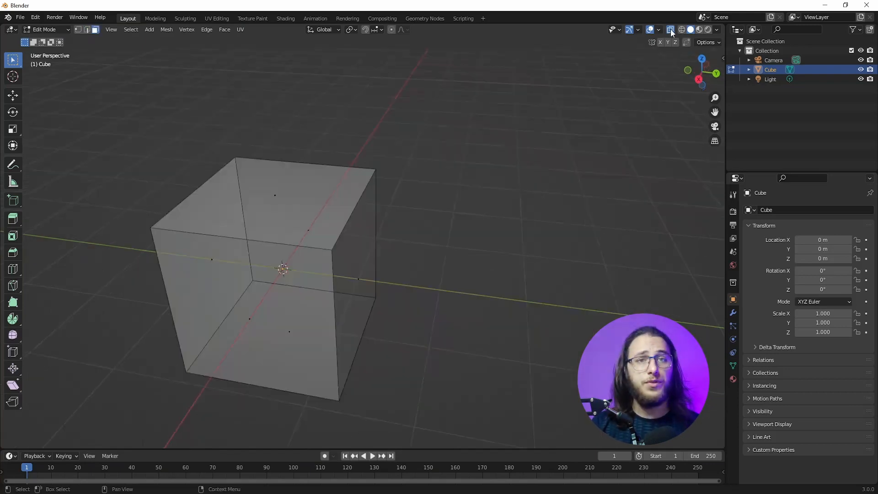
pyautogui.click(670, 31)
pyautogui.moveTo(598, 196); pyautogui.dragTo(290, 225, button='middle')
pyautogui.keyDown('alt'); pyautogui.click(278, 221); pyautogui.keyUp('alt')
pyautogui.moveTo(421, 251); pyautogui.dragTo(364, 323, button='middle')
pyautogui.moveTo(489, 221); pyautogui.dragTo(291, 265, button='middle')
pyautogui.moveTo(170, 270); pyautogui.dragTo(189, 280, button='middle')
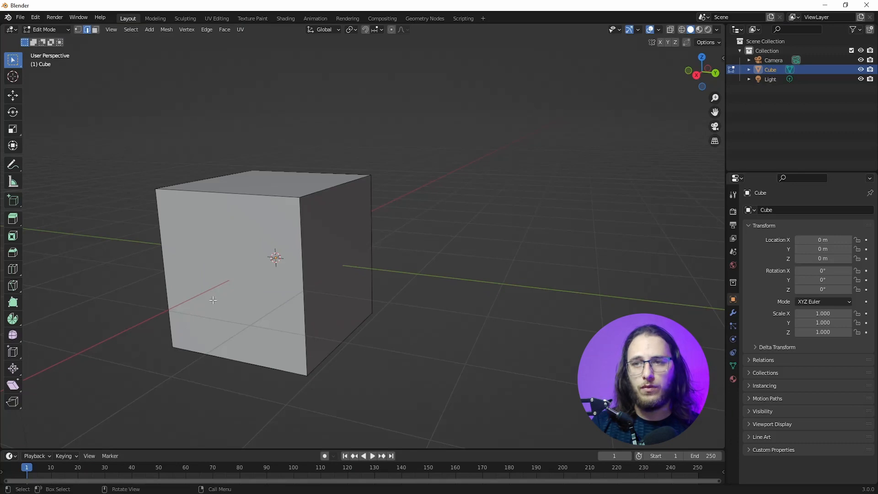
# Step: Add two parallel loop cuts running vertically down the +X face and across the top, slid by a factor of about -0.036
pyautogui.moveTo(213, 300); pyautogui.dragTo(110, 319, button='middle')
pyautogui.moveTo(87, 235); pyautogui.dragTo(113, 281, button='middle')
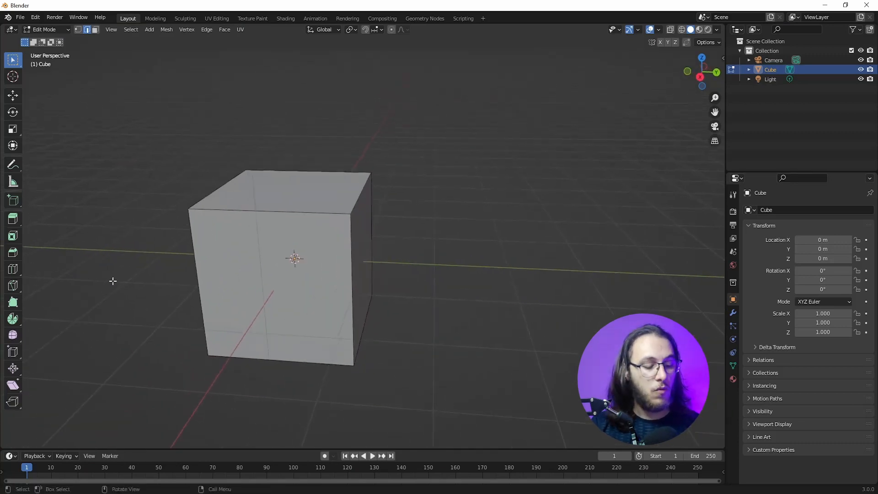
pyautogui.hotkey('ctrl', 'r')
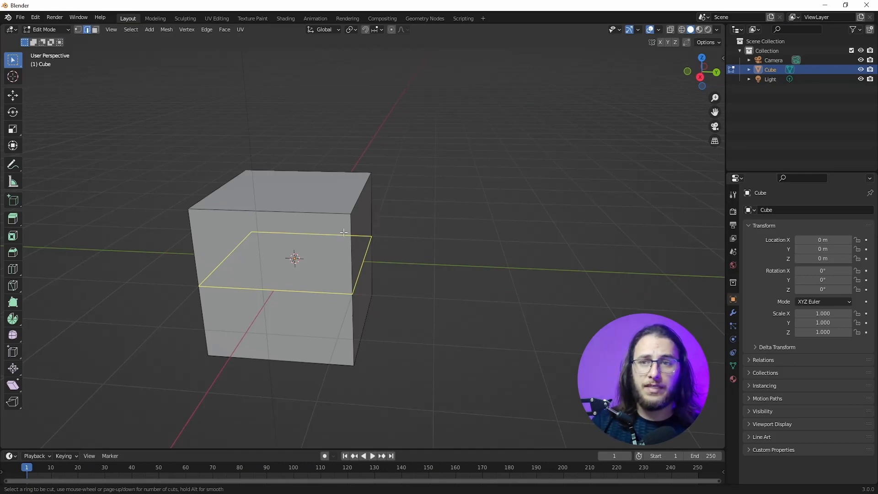
pyautogui.scroll(1, 276, 204)
pyautogui.scroll(2, 277, 204)
pyautogui.scroll(-3, 276, 204)
pyautogui.scroll(1, 266, 213)
pyautogui.click(268, 211)
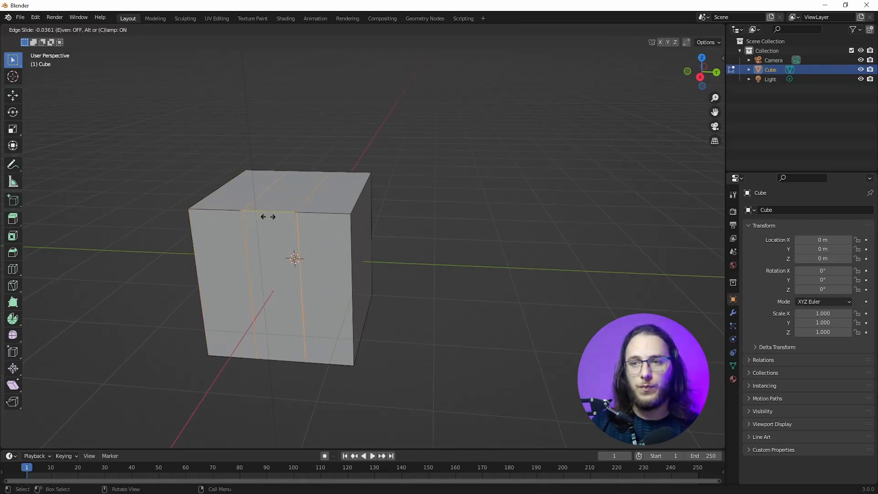
pyautogui.click(269, 217)
# Step: Set the loop cut to 8 cuts and lower its smoothness to a negative value that curves the cube inward
pyautogui.moveTo(246, 344); pyautogui.dragTo(280, 310, button='middle')
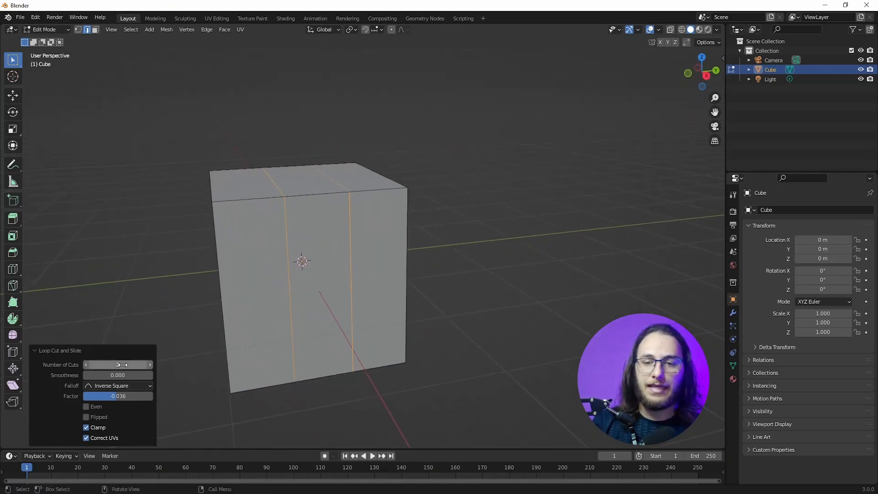
pyautogui.moveTo(110, 368); pyautogui.dragTo(137, 368)
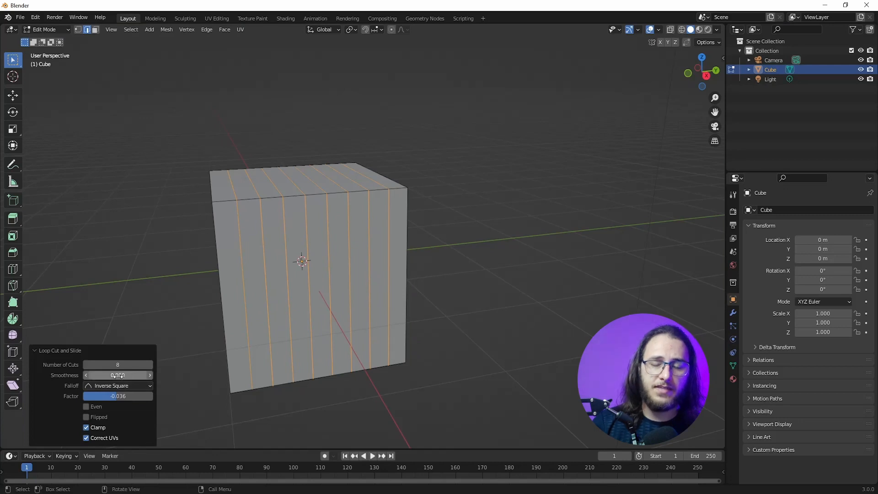
pyautogui.moveTo(118, 374); pyautogui.dragTo(82, 375)
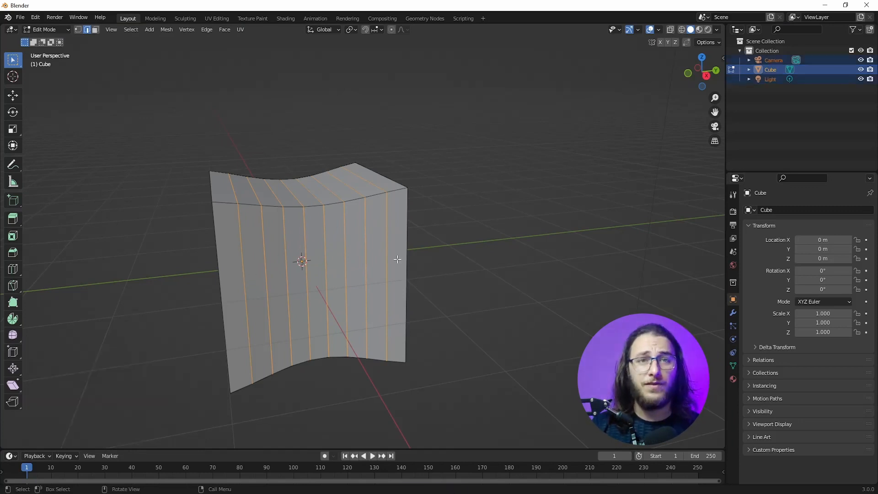
# Step: Delete the cube, camera and light in Object Mode, and add a new 2 m cube at the origin
pyautogui.press('Tab')
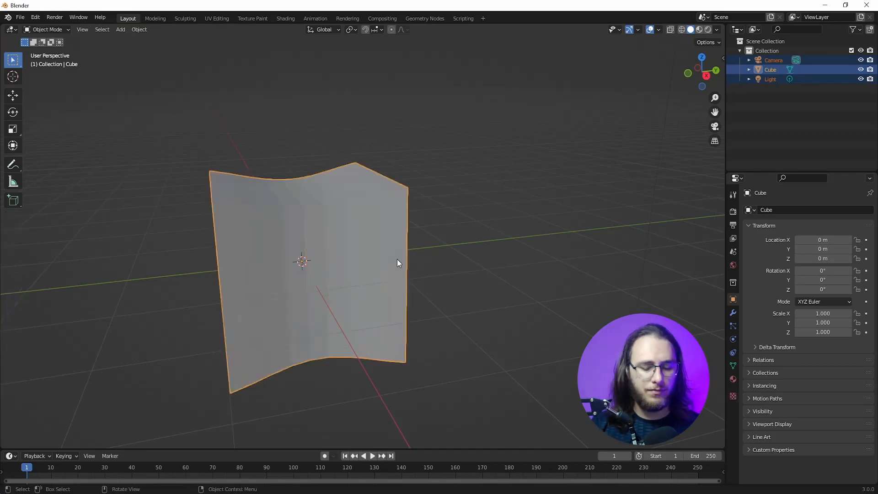
pyautogui.press('Delete')
pyautogui.press('F3')
pyautogui.write('cube')
pyautogui.press('Return')
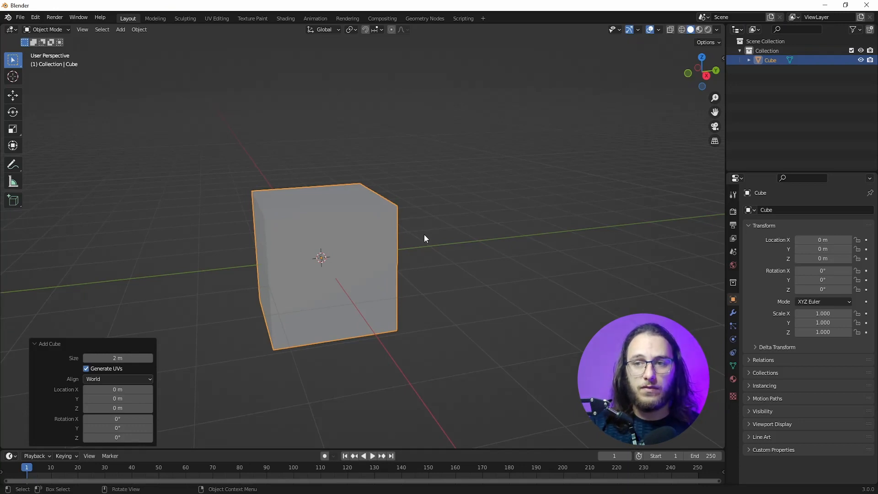
# Step: In Edit Mode, flatten the new cube by scaling its mesh along Z by about 0.534 in the right orthographic view
pyautogui.press('Tab')
pyautogui.press('KP_3')
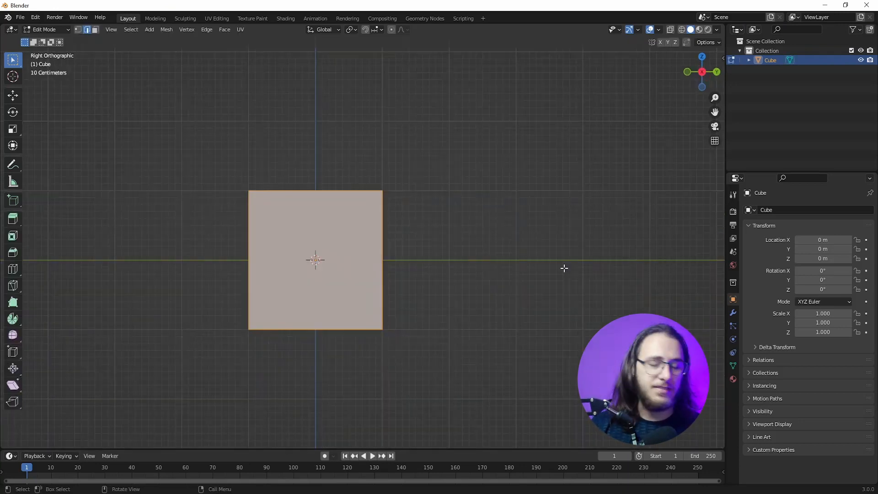
pyautogui.press('s')
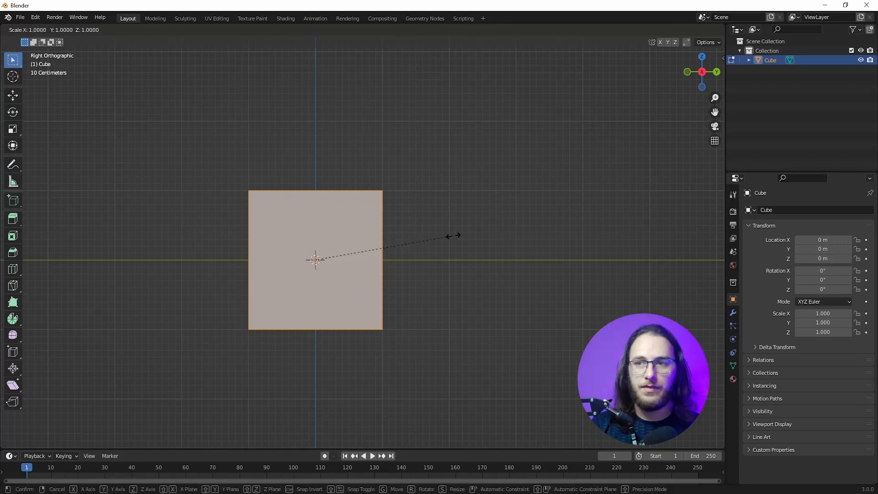
pyautogui.press('z')
pyautogui.click(386, 235)
# Step: Lengthen the flattened box by scaling it along Y by about 1.767 and again by about 1.094
pyautogui.press('s')
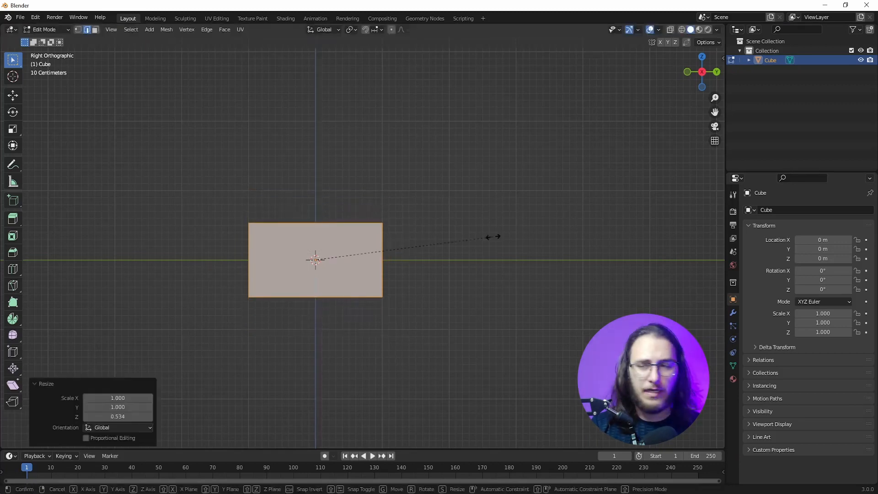
pyautogui.press('y')
pyautogui.click(631, 242)
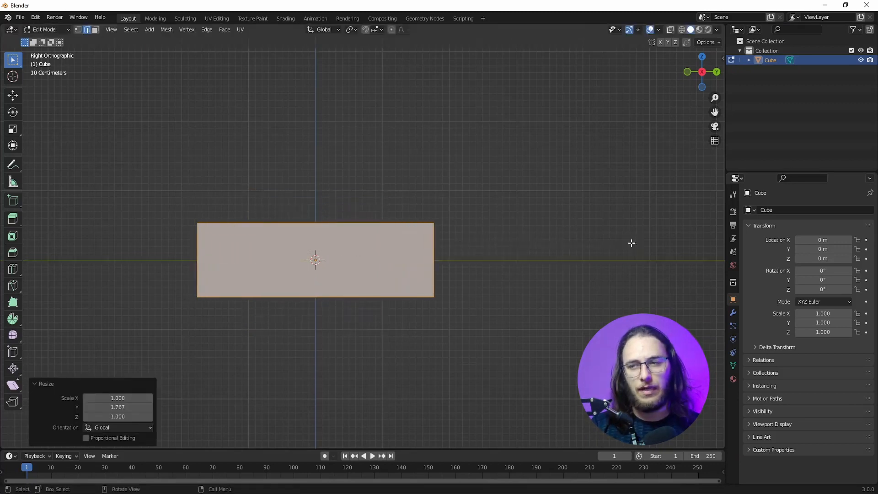
pyautogui.press('s')
pyautogui.press('y')
pyautogui.click(642, 237)
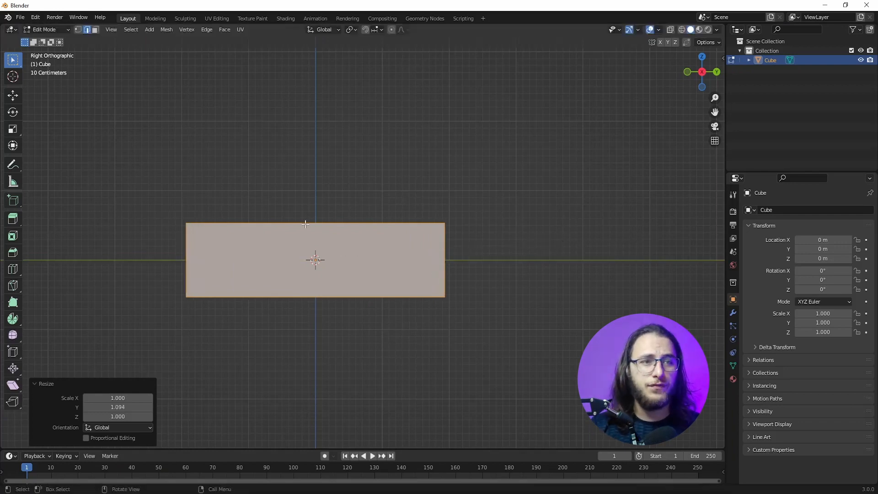
# Step: Add two evenly spaced vertical loop cuts across the length of the box in the right orthographic view
pyautogui.moveTo(316, 224); pyautogui.dragTo(260, 265, button='middle')
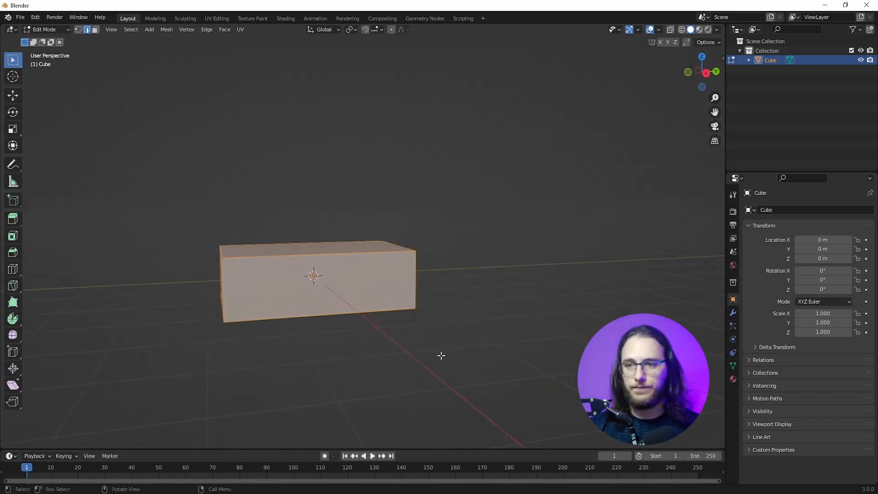
pyautogui.press('KP_1')
pyautogui.press('KP_3')
pyautogui.scroll(2, 365, 308)
pyautogui.keyDown('shift'); pyautogui.moveTo(324, 248); pyautogui.dragTo(326, 288, button='middle'); pyautogui.keyUp('shift')
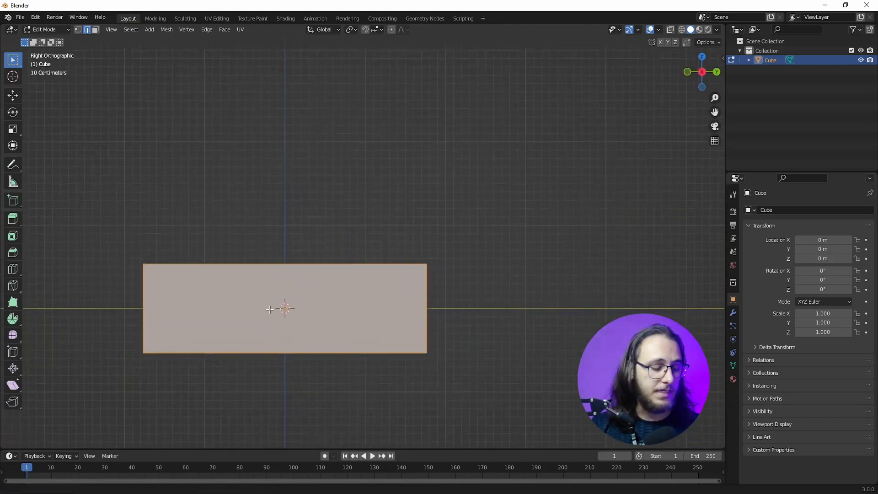
pyautogui.hotkey('ctrl', 'r')
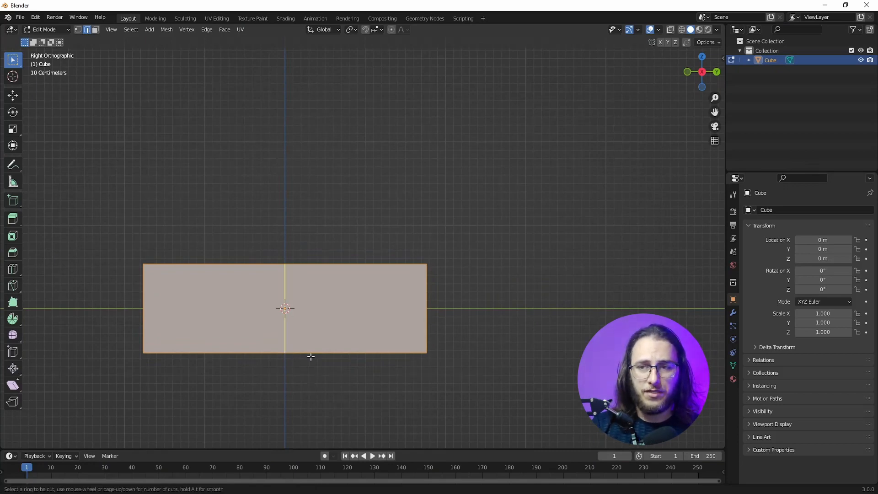
pyautogui.scroll(1, 311, 357)
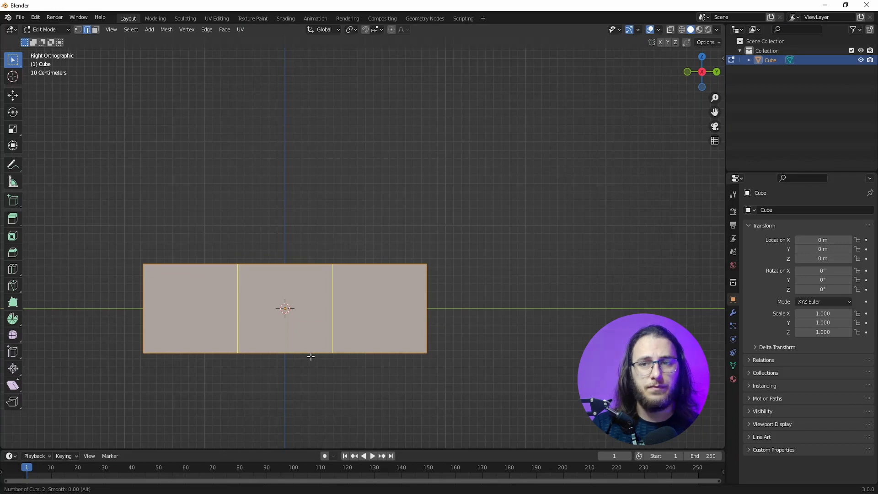
pyautogui.click(311, 356)
pyautogui.rightClick(337, 404)
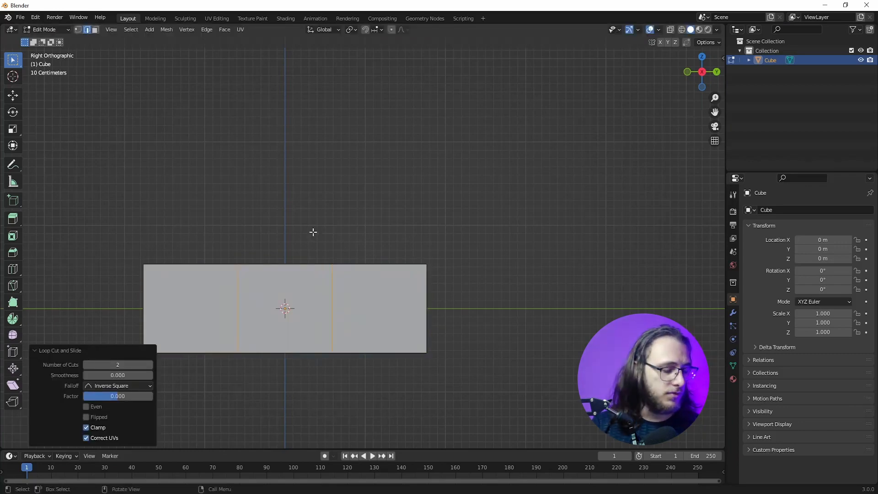
# Step: Spread the two loops along Y by about 1.421 and shift them about -0.205 m along Y
pyautogui.press('s')
pyautogui.press('Escape')
pyautogui.press('s')
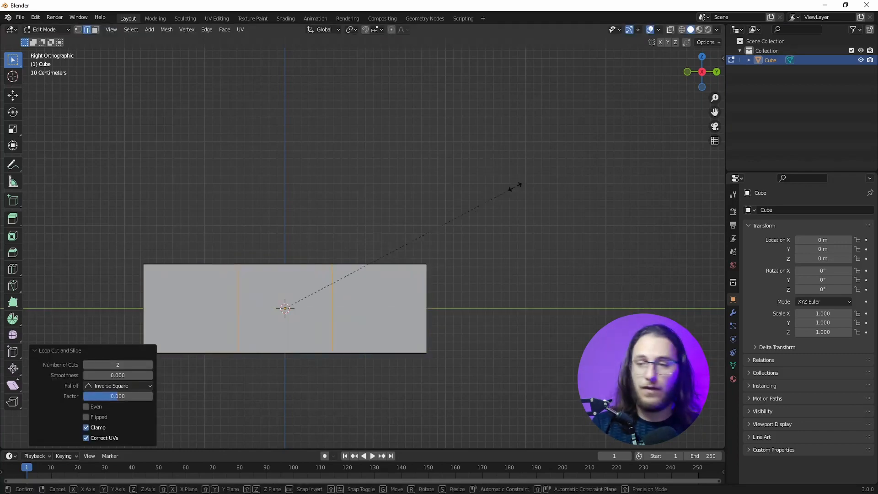
pyautogui.press('y')
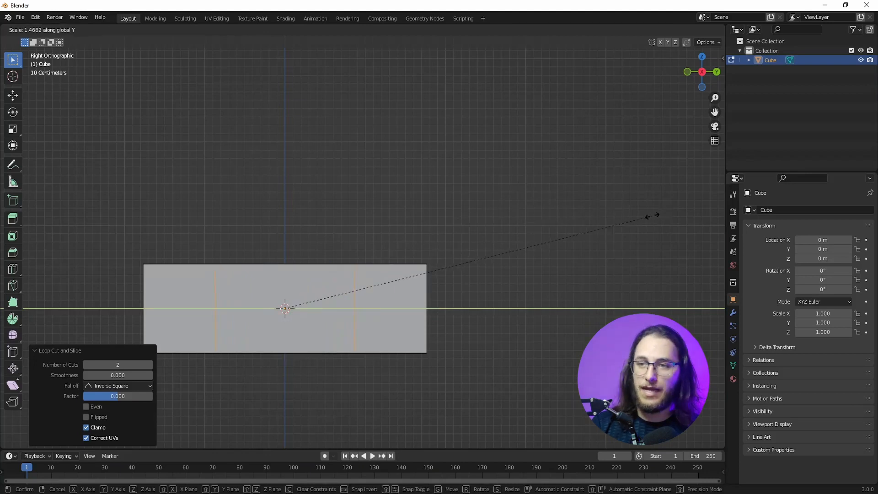
pyautogui.click(640, 218)
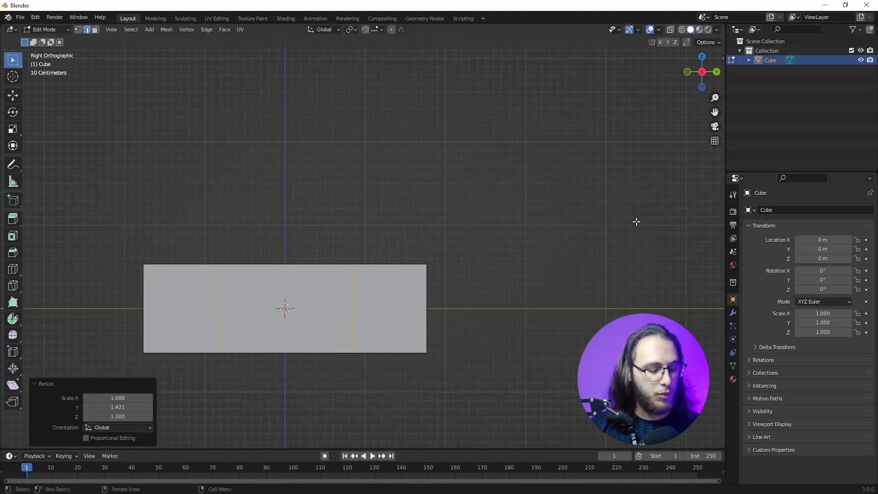
pyautogui.press('g')
pyautogui.press('y')
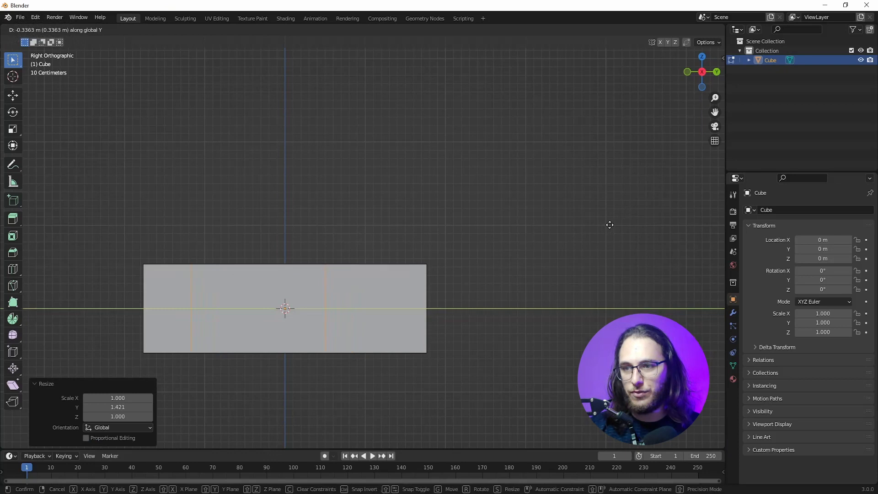
pyautogui.click(619, 221)
# Step: Extrude the middle top face upward by about 0.746 m and scale the new roof face to about 0.787
pyautogui.moveTo(359, 215); pyautogui.dragTo(359, 224, button='middle')
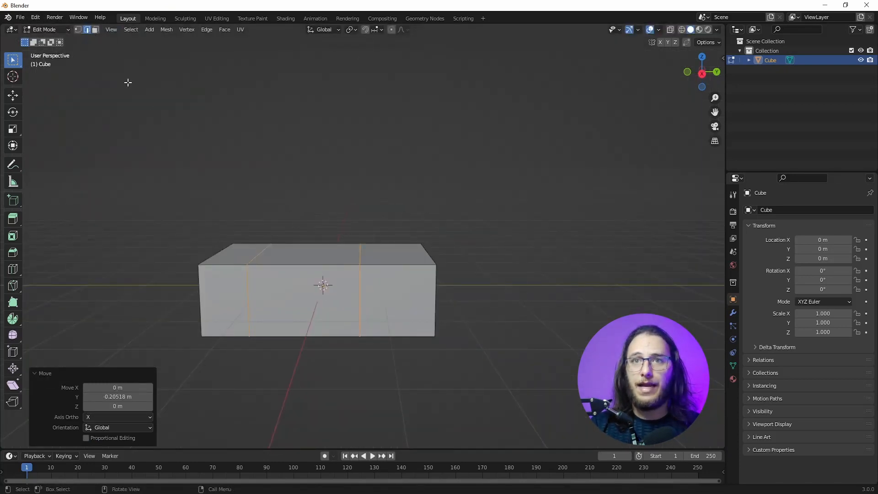
pyautogui.click(95, 29)
pyautogui.press('KP_3')
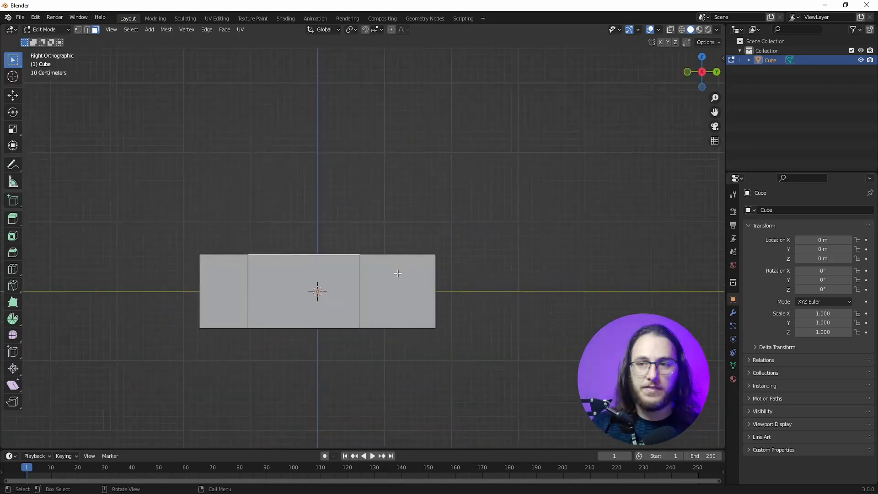
pyautogui.press('e')
pyautogui.click(486, 268)
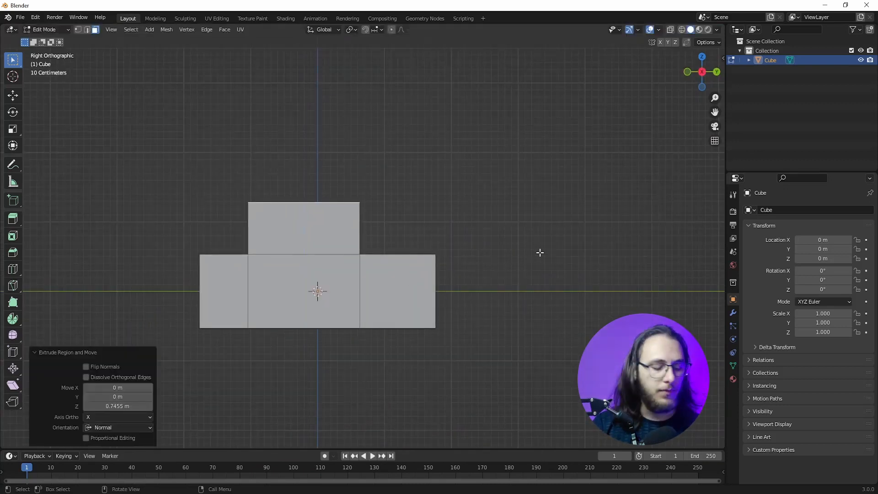
pyautogui.press('s')
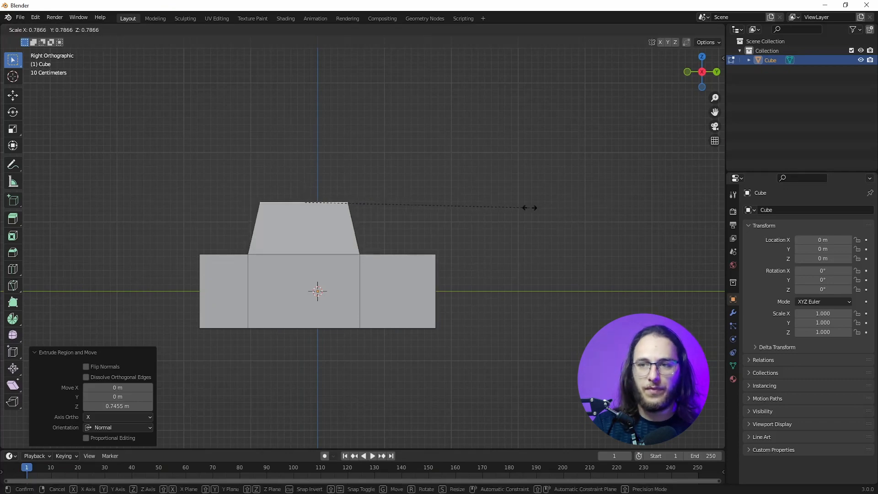
pyautogui.click(529, 208)
# Step: Tilt the roof face by about -5.86° in the right view and lower it about 0.096 m along Z
pyautogui.press('r')
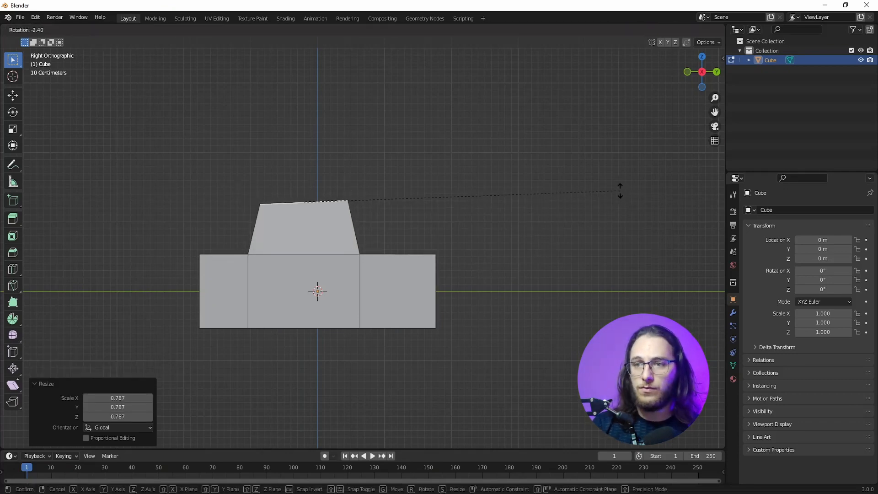
pyautogui.press('g')
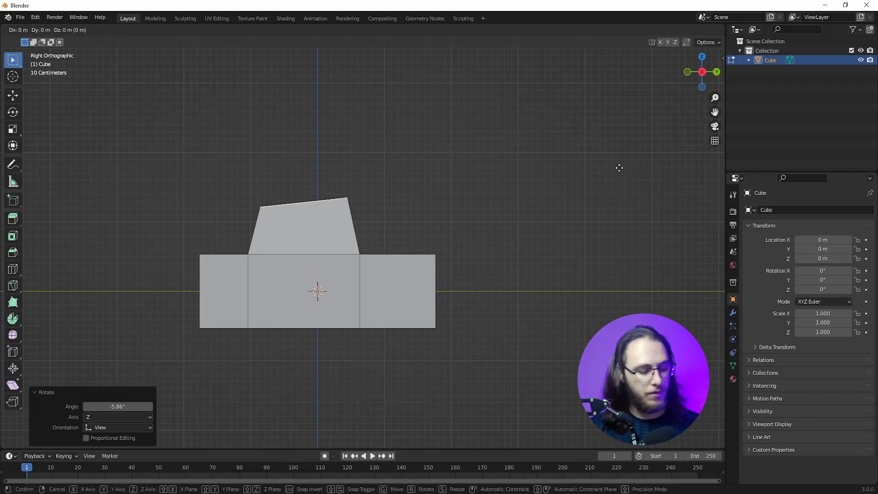
pyautogui.press('z')
pyautogui.click(617, 174)
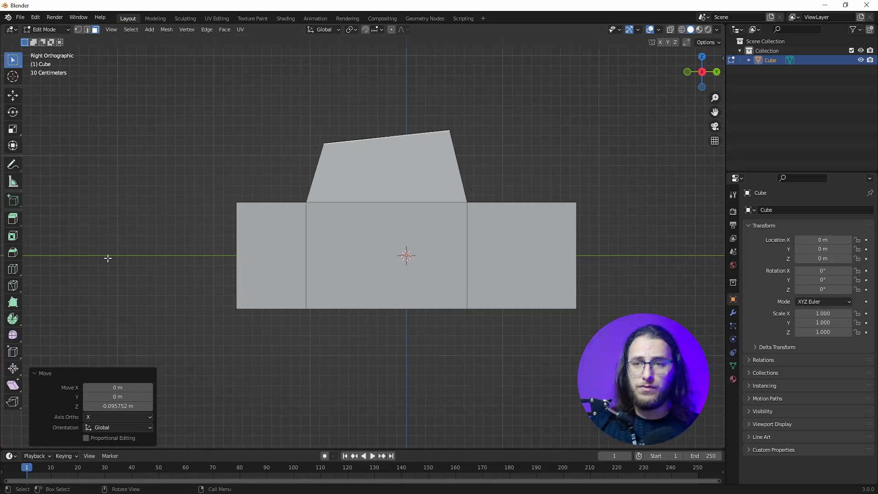
# Step: Add a centered horizontal loop cut around the lower body of the box
pyautogui.click(292, 253)
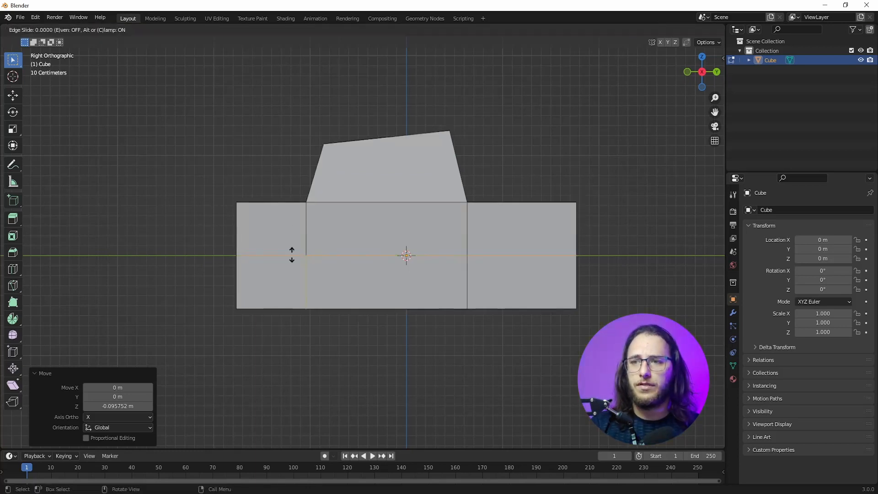
pyautogui.rightClick(418, 261)
pyautogui.keyDown('shift'); pyautogui.moveTo(582, 273); pyautogui.dragTo(487, 273, button='middle'); pyautogui.keyUp('shift')
pyautogui.moveTo(487, 273); pyautogui.dragTo(437, 275, button='middle')
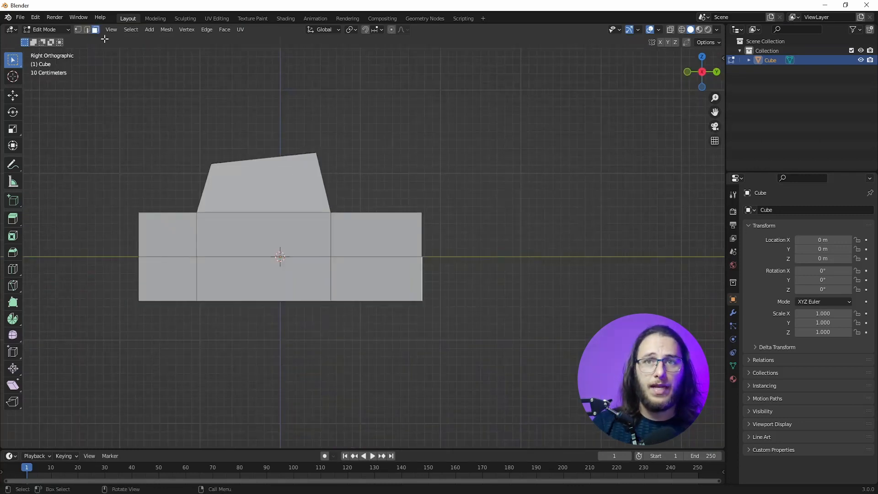
# Step: Switch to edge selection and try to scale the bottom edges at both ends of the body along Y
pyautogui.click(87, 30)
pyautogui.moveTo(544, 337); pyautogui.dragTo(229, 295, button='middle')
pyautogui.click(428, 299)
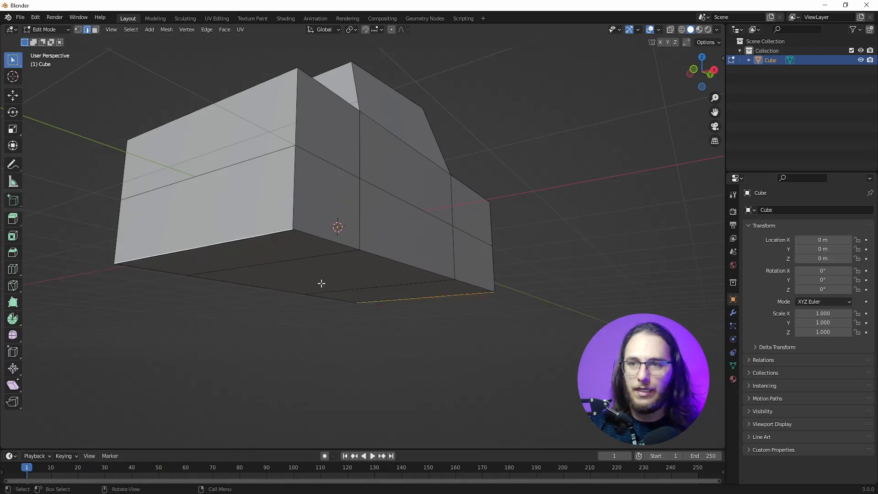
pyautogui.press('KP_3')
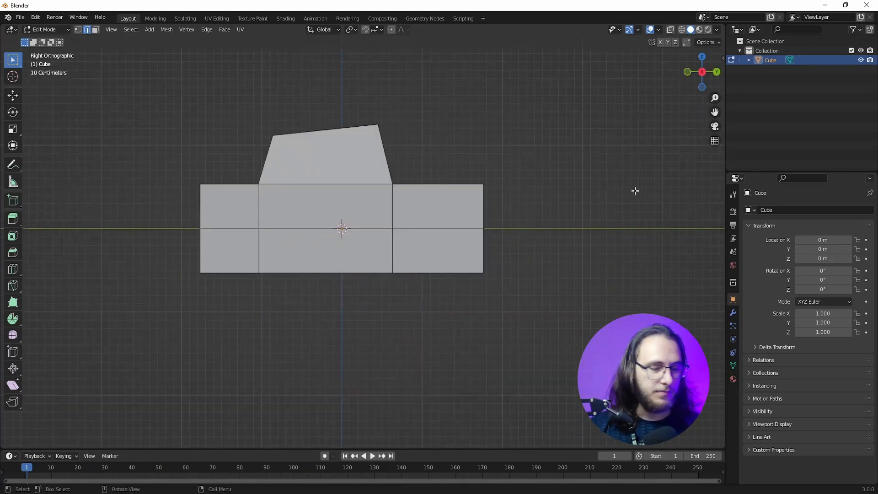
pyautogui.press('s')
pyautogui.press('y')
# Step: With X-ray on, select the bottom edge at the body's +Y end and move it inward along Y by about 0.2 m
pyautogui.moveTo(366, 342); pyautogui.dragTo(314, 355, button='middle')
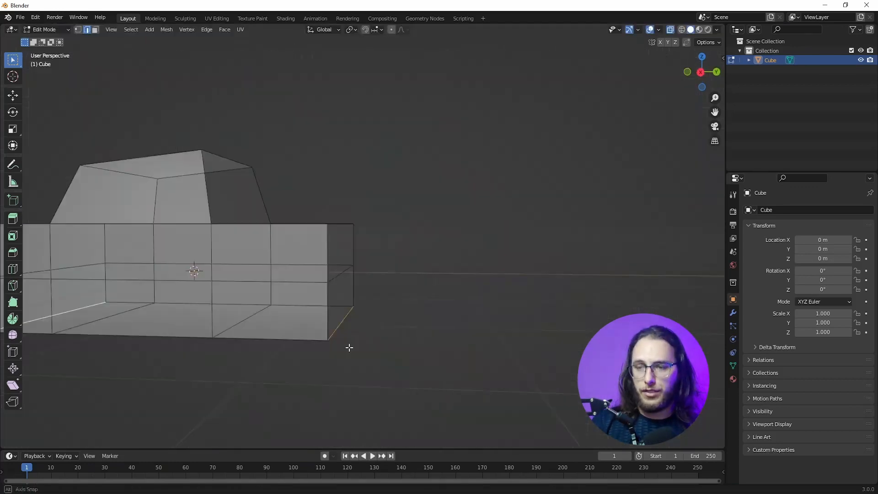
pyautogui.press('KP_1')
pyautogui.press('KP_3')
pyautogui.moveTo(388, 314); pyautogui.dragTo(326, 352)
pyautogui.keyDown('shift'); pyautogui.moveTo(308, 387); pyautogui.dragTo(370, 389, button='middle'); pyautogui.keyUp('shift')
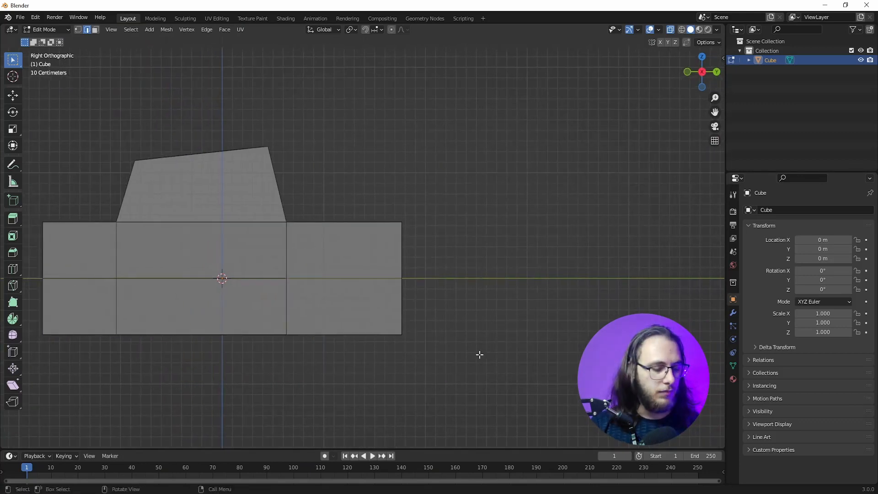
pyautogui.press('g')
pyautogui.press('y')
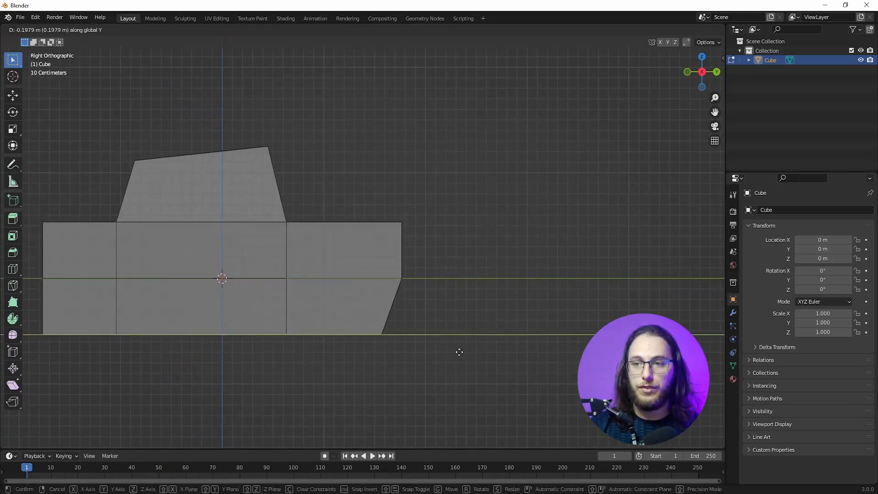
pyautogui.click(457, 351)
# Step: Select the lower vertical edges at the body's -Y end and move them slightly inward along Y
pyautogui.keyDown('shift'); pyautogui.moveTo(304, 356); pyautogui.dragTo(441, 356, button='middle'); pyautogui.keyUp('shift')
pyautogui.moveTo(111, 276); pyautogui.dragTo(251, 392)
pyautogui.moveTo(132, 287); pyautogui.dragTo(210, 358)
pyautogui.moveTo(137, 251); pyautogui.dragTo(217, 370)
pyautogui.press('g')
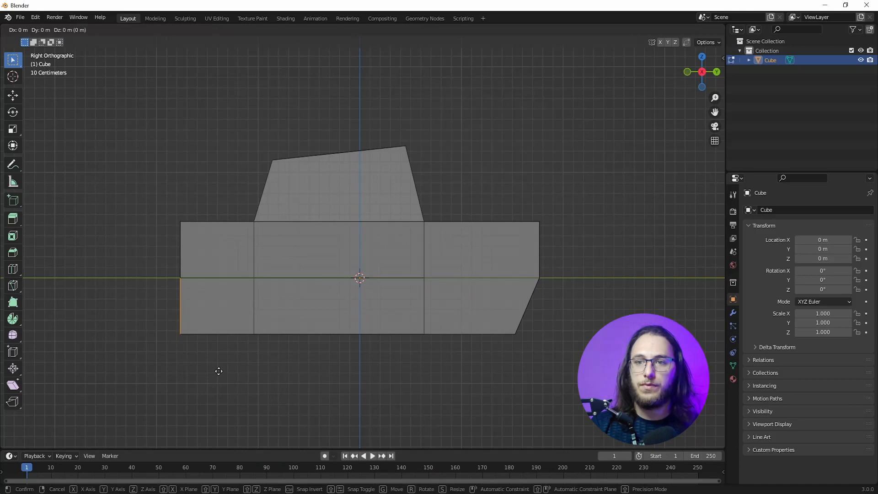
pyautogui.press('y')
pyautogui.click(236, 370)
# Step: Select all bottom edges of the body and narrow them along X in the front orthographic view
pyautogui.moveTo(235, 370); pyautogui.dragTo(460, 341, button='middle')
pyautogui.moveTo(391, 323); pyautogui.dragTo(55, 402)
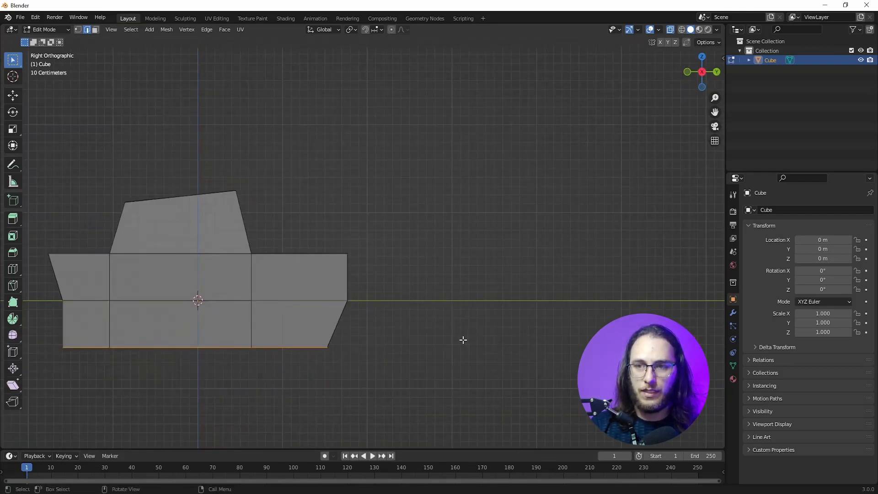
pyautogui.keyDown('alt'); pyautogui.moveTo(464, 339); pyautogui.dragTo(456, 340, button='middle'); pyautogui.keyUp('alt')
pyautogui.press('s')
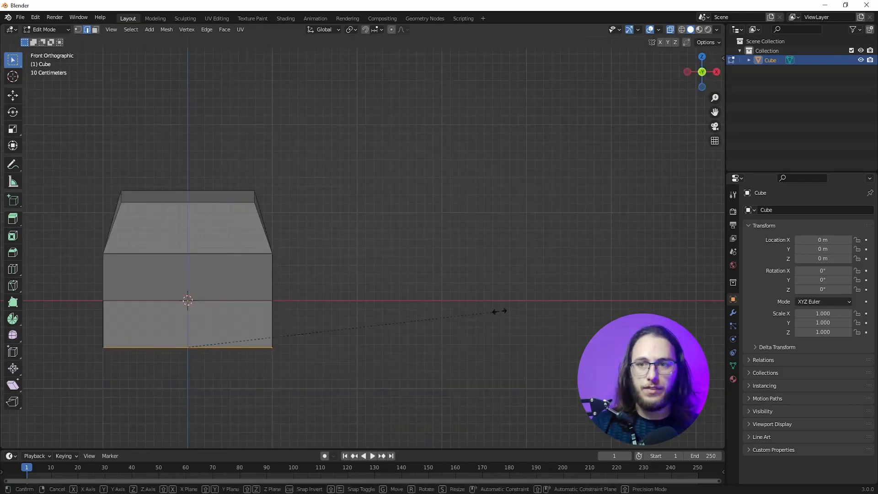
pyautogui.press('x')
pyautogui.click(472, 314)
# Step: Inset the cabin's +X side face by extruding it in place and scaling it to 0.9
pyautogui.moveTo(472, 313); pyautogui.dragTo(338, 320, button='middle')
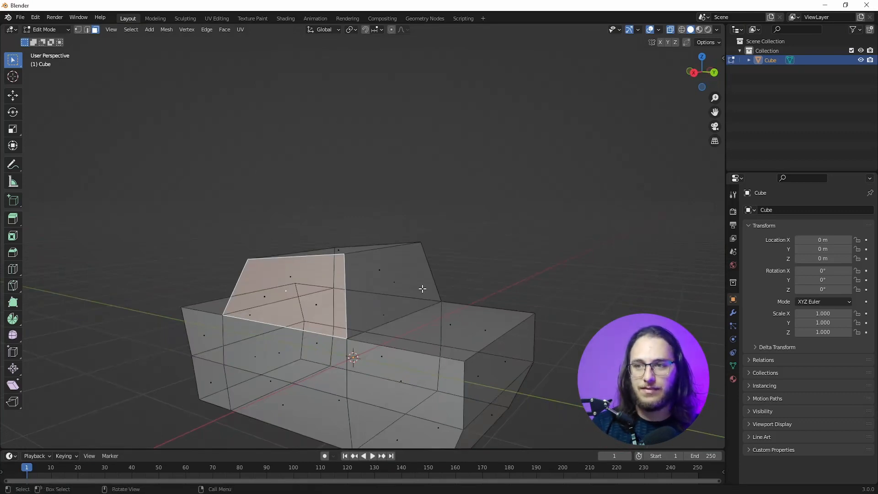
pyautogui.click(385, 276)
pyautogui.click(289, 282)
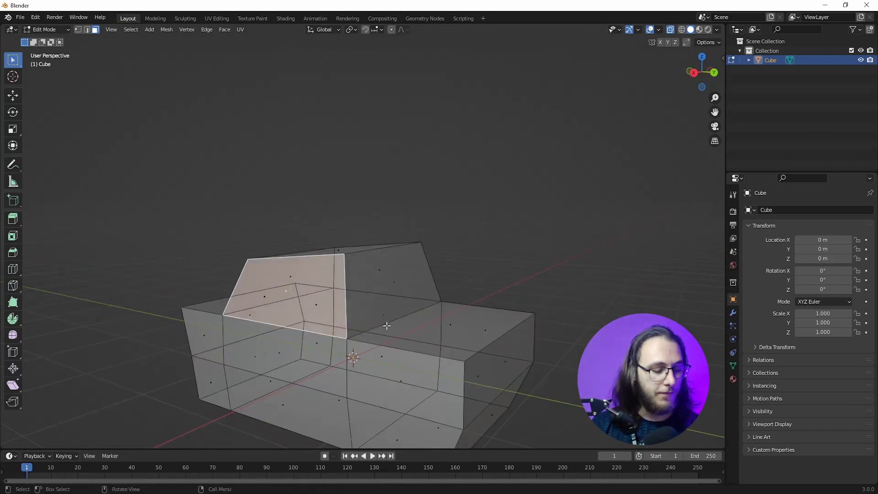
pyautogui.press('e')
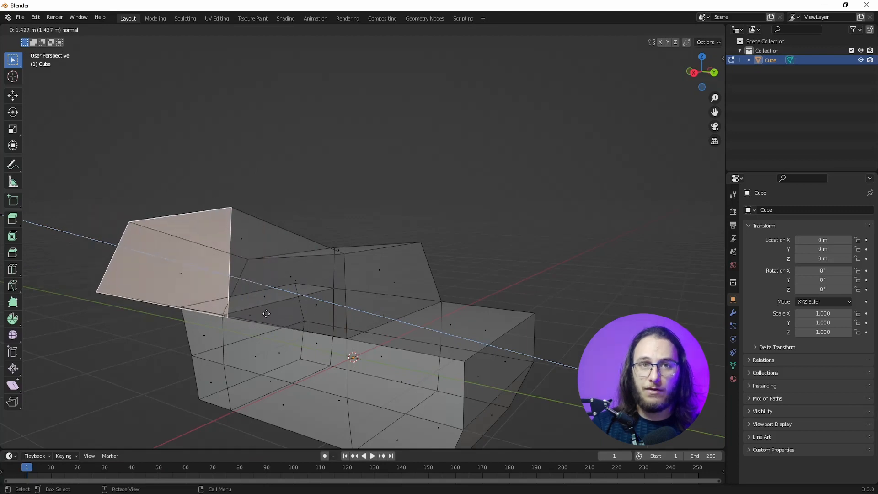
pyautogui.rightClick(266, 314)
pyautogui.press('s')
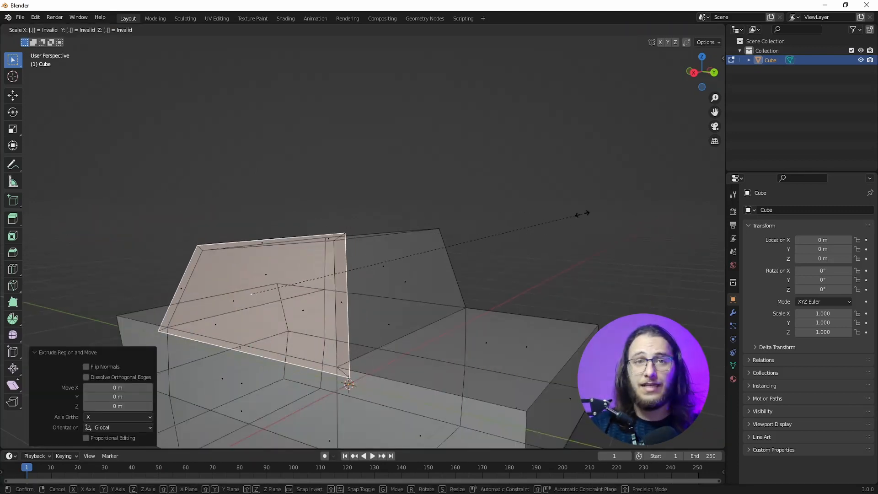
pyautogui.write('.9')
pyautogui.press('Return')
# Step: Recess the inset side window by extruding its face -0.06 m along the normal
pyautogui.moveTo(582, 214); pyautogui.dragTo(194, 296, button='middle')
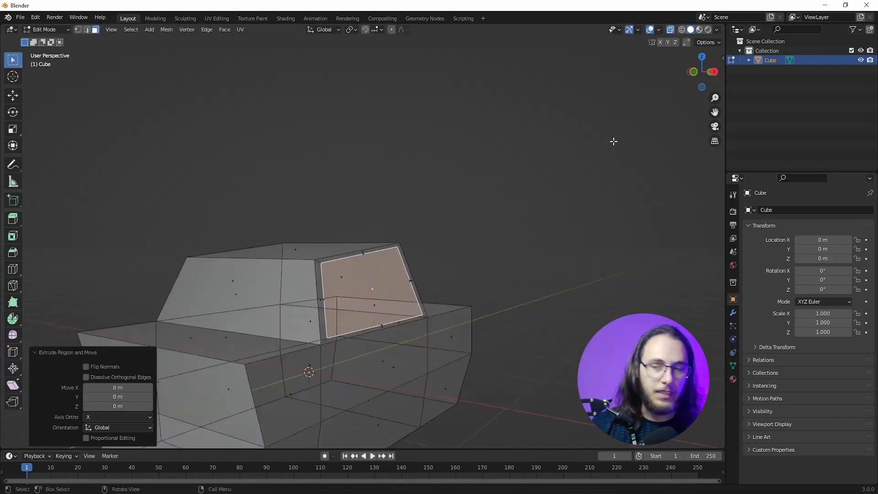
pyautogui.hotkey('ctrl', 'z')
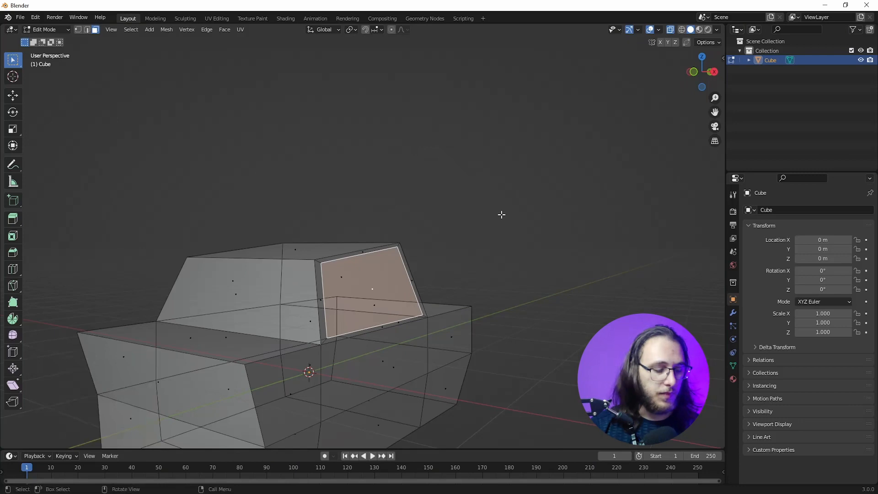
pyautogui.write('e')
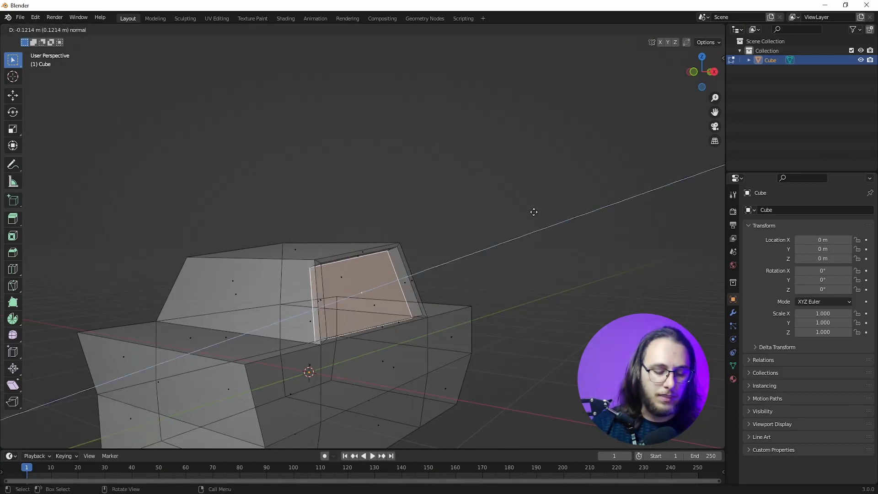
pyautogui.write('-0.0')
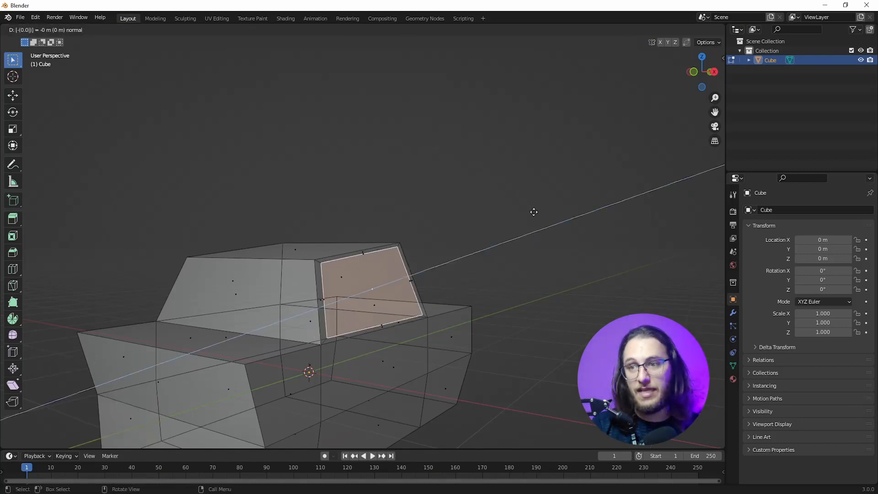
pyautogui.write('6')
pyautogui.press('Return')
# Step: Inset the remaining cabin faces with in-place extrusions and scaling, and recess the windows by -0.06 m
pyautogui.moveTo(570, 207); pyautogui.dragTo(426, 254, button='middle')
pyautogui.click(338, 187)
pyautogui.moveTo(283, 261); pyautogui.dragTo(606, 269, button='middle')
pyautogui.click(361, 285)
pyautogui.press('e')
pyautogui.rightClick(605, 269)
pyautogui.press('s')
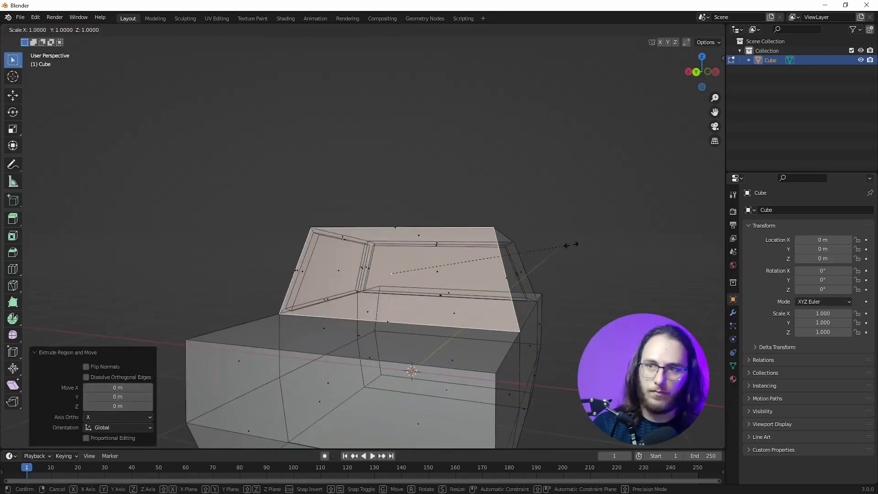
pyautogui.click(559, 239)
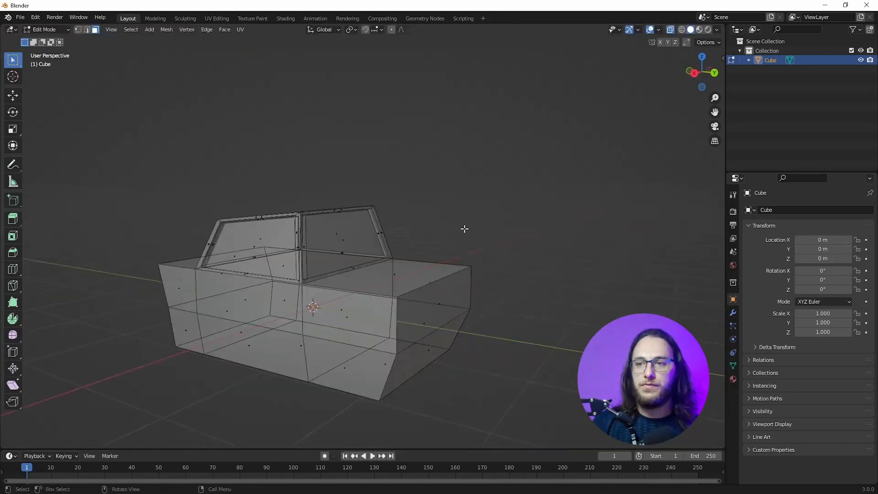
pyautogui.moveTo(465, 228); pyautogui.dragTo(442, 287, button='middle')
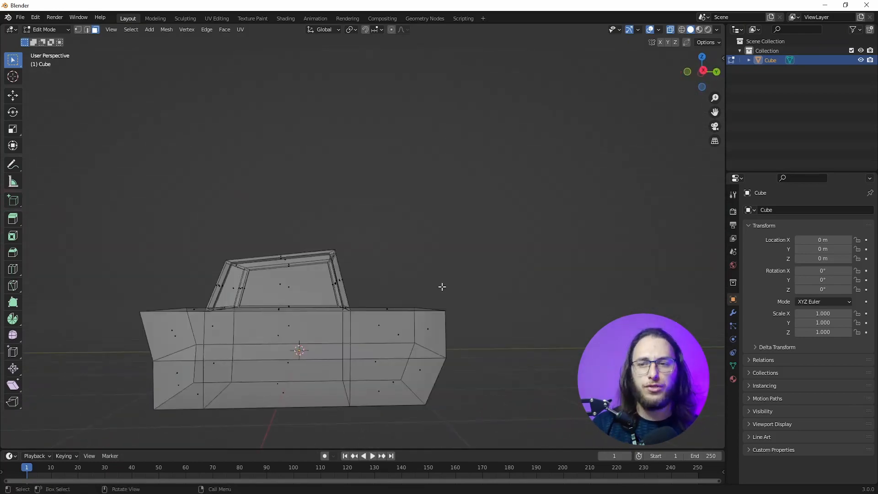
pyautogui.moveTo(438, 285); pyautogui.dragTo(307, 317, button='middle')
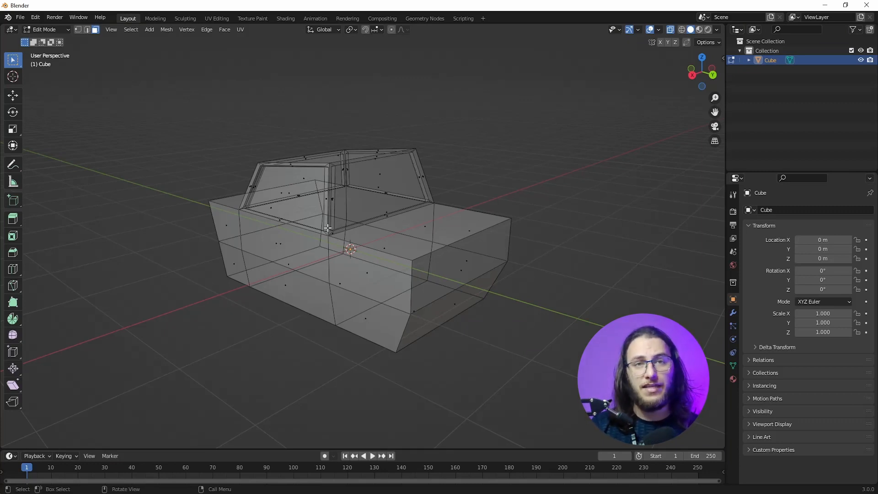
# Step: Leave Edit Mode and add a cylinder with 16 vertices at the scene centre
pyautogui.press('Tab')
pyautogui.press('KP_3')
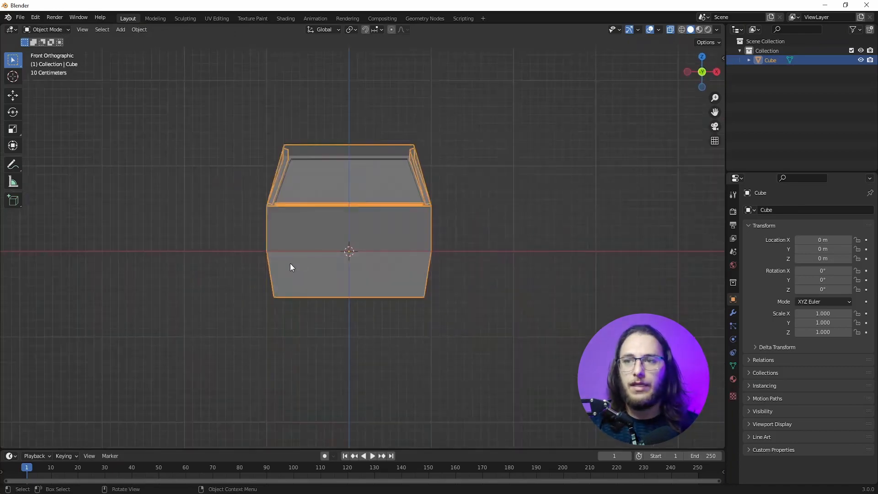
pyautogui.scroll(1, 396, 262)
pyautogui.keyDown('shift'); pyautogui.moveTo(459, 219); pyautogui.dragTo(432, 228, button='middle'); pyautogui.keyUp('shift')
pyautogui.press('F3')
pyautogui.write('cyl')
pyautogui.press('Return')
pyautogui.doubleClick(116, 327)
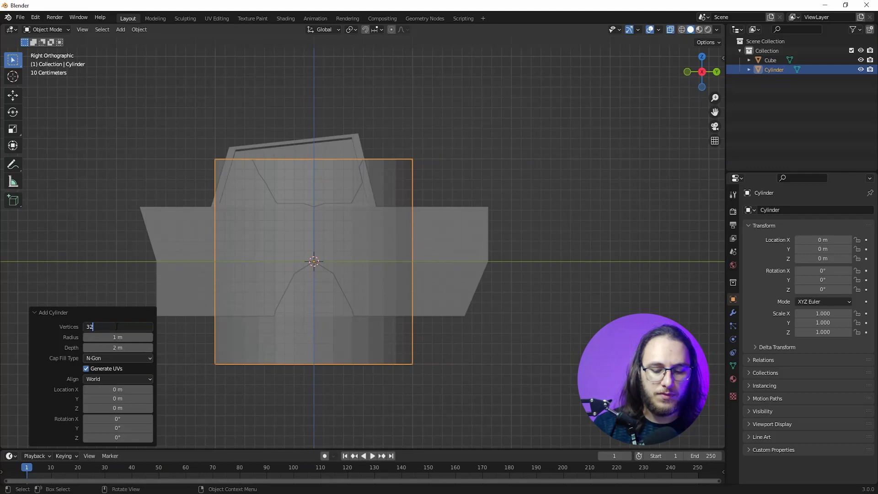
pyautogui.press('BackSpace')
pyautogui.press('BackSpace')
pyautogui.write('16')
pyautogui.press('Return')
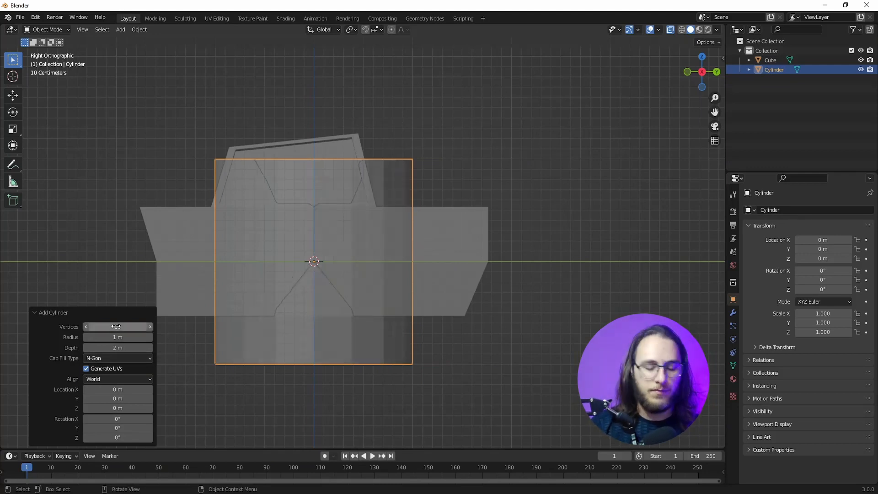
# Step: Rotate the new cylinder 90° about the Y axis
pyautogui.press('r')
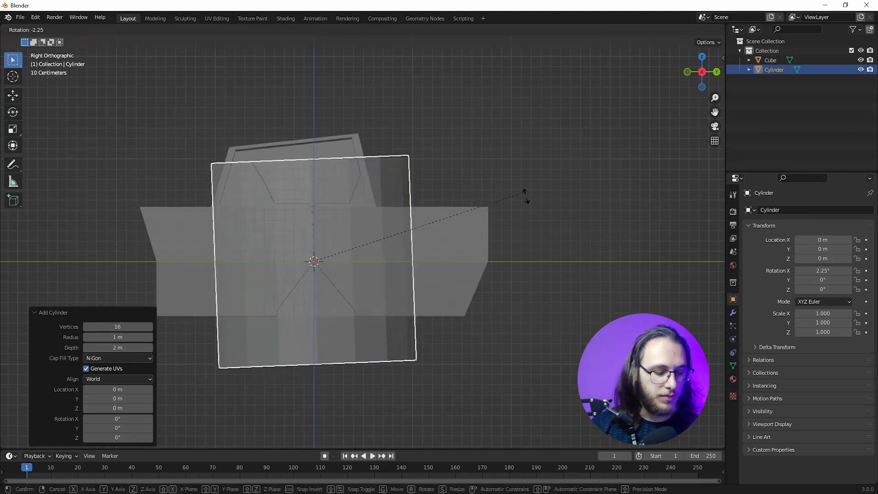
pyautogui.write('y90')
pyautogui.press('Return')
# Step: Scale the cylinder to about 0.484 and place it under the body at about Y 0.95 m, Z -0.51 m
pyautogui.press('g')
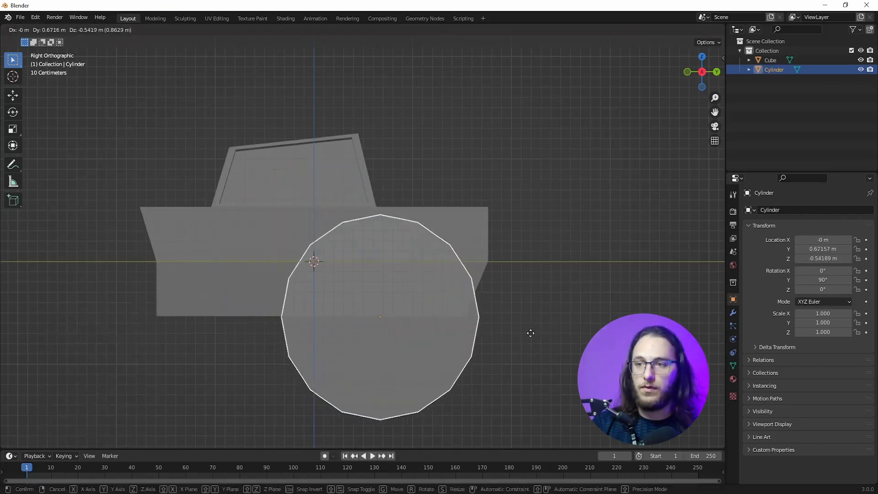
pyautogui.click(545, 334)
pyautogui.press('s')
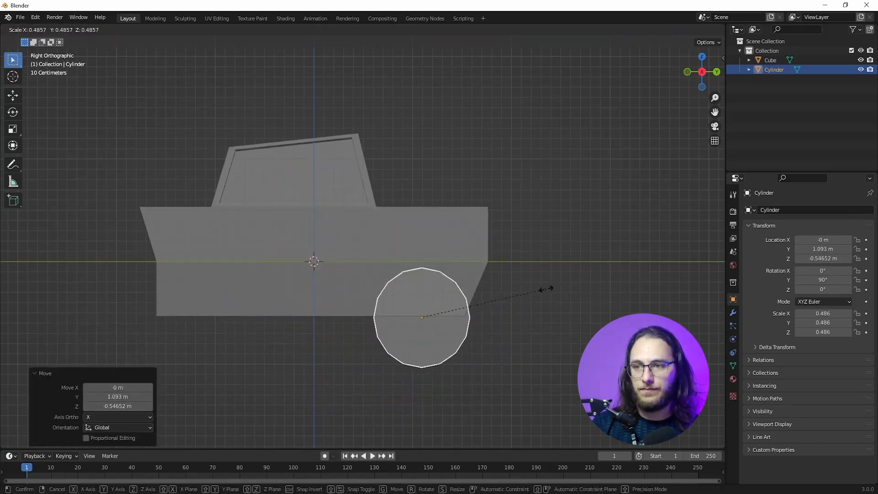
pyautogui.click(547, 289)
pyautogui.press('g')
pyautogui.click(541, 287)
# Step: Narrow the wheel along X by a factor of about 0.43 and move it along X to about 1.02 m
pyautogui.moveTo(529, 291); pyautogui.dragTo(389, 305, button='middle')
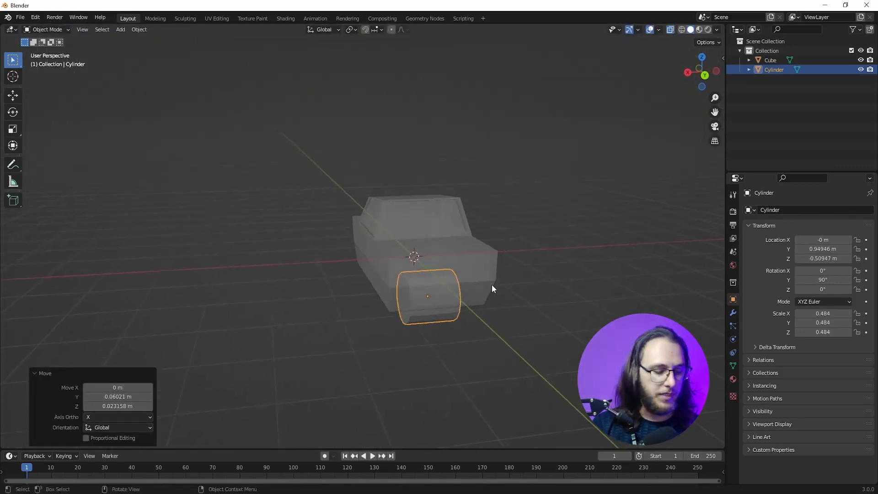
pyautogui.press('s')
pyautogui.press('x')
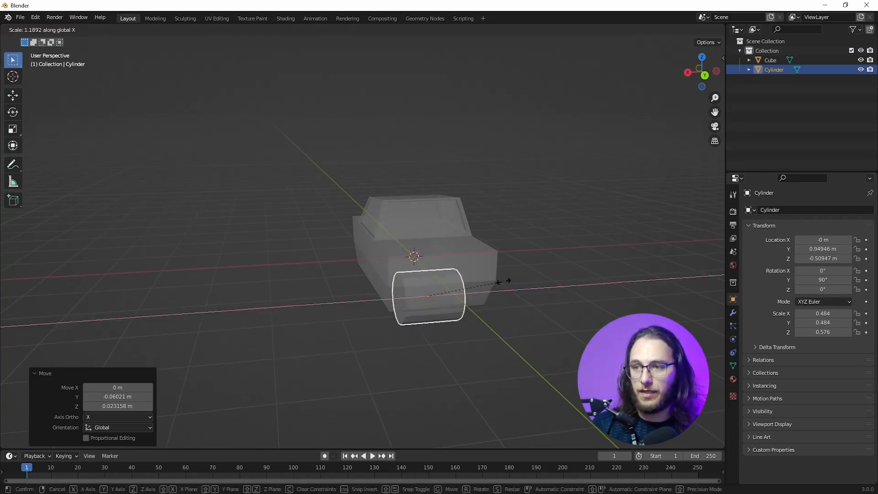
pyautogui.click(452, 284)
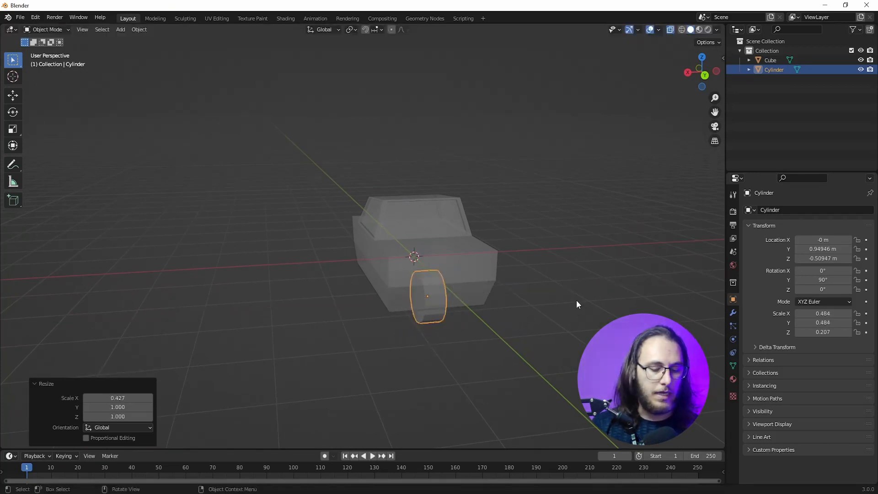
pyautogui.press('g')
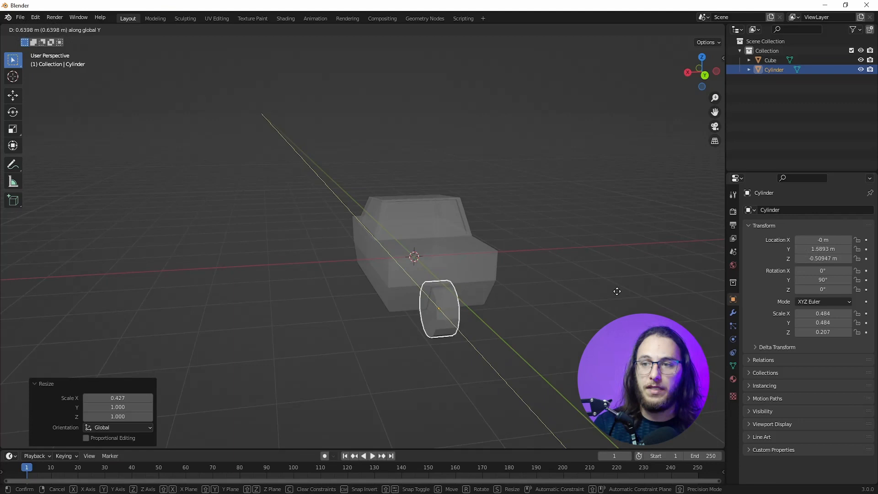
pyautogui.press('x')
pyautogui.click(531, 294)
# Step: Adjust the wheel's overall size in the side view to a diameter scale of about 0.45
pyautogui.moveTo(531, 293); pyautogui.dragTo(617, 291, button='middle')
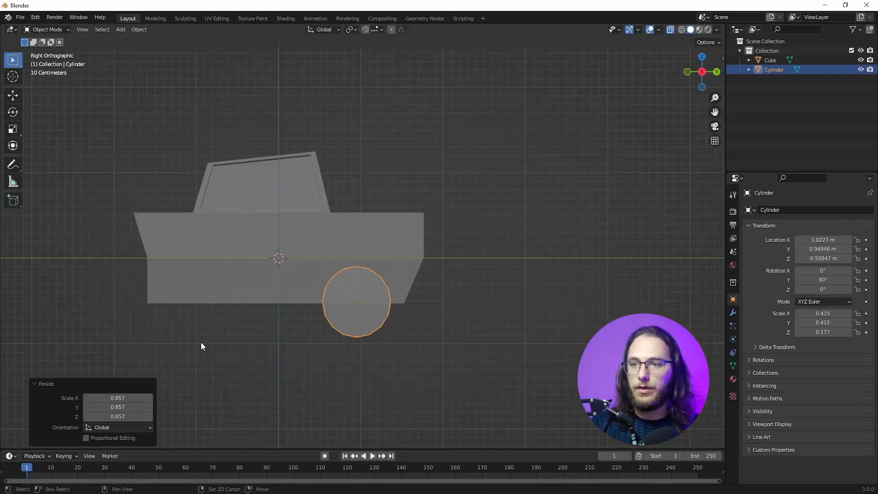
pyautogui.keyDown('shift'); pyautogui.moveTo(266, 329); pyautogui.dragTo(329, 328, button='middle'); pyautogui.keyUp('shift')
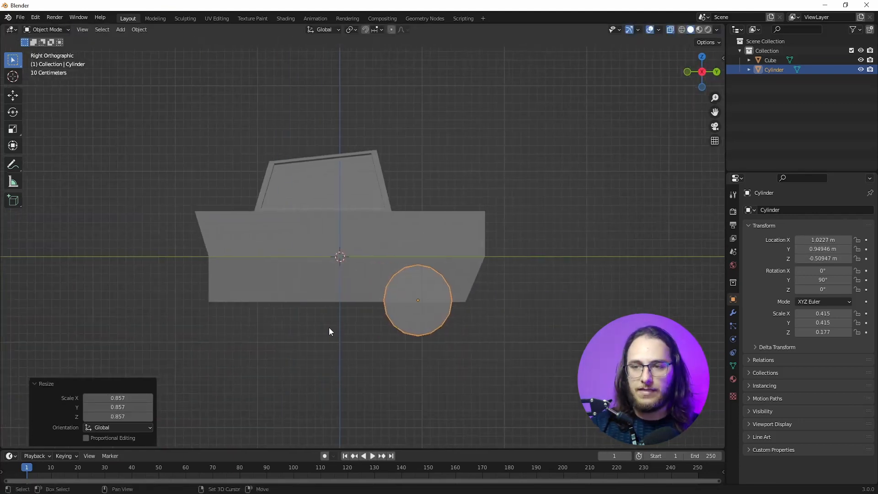
pyautogui.press('s')
pyautogui.click(411, 327)
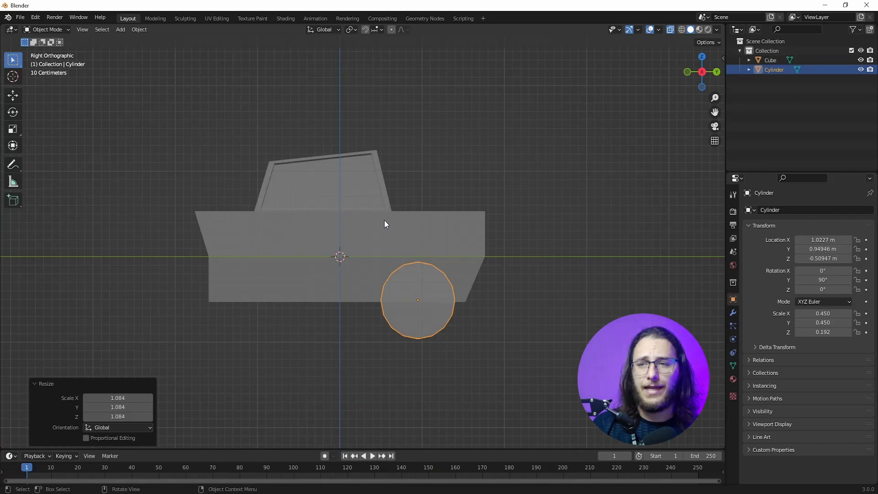
# Step: Inset the wheel's outer cap face in Edit Mode by extruding it in place and scaling it to about 0.61
pyautogui.moveTo(384, 220); pyautogui.dragTo(327, 234, button='middle')
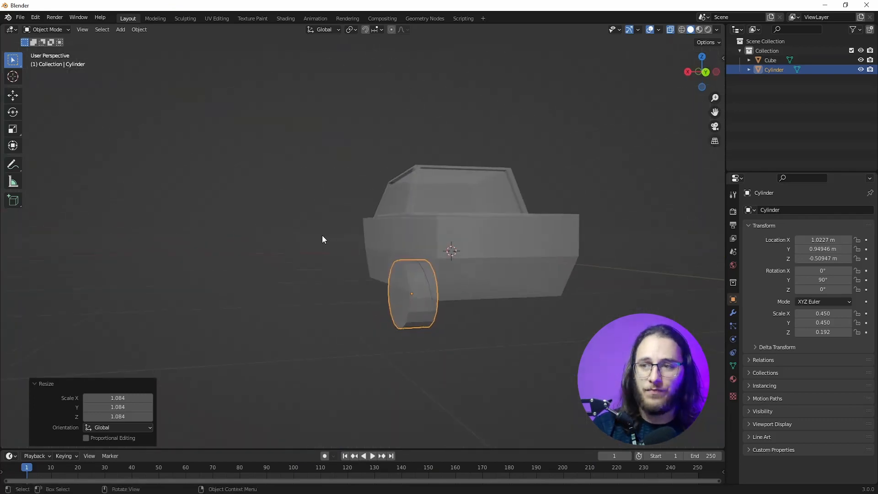
pyautogui.press('KP_1')
pyautogui.press('KP_3')
pyautogui.scroll(3, 543, 265)
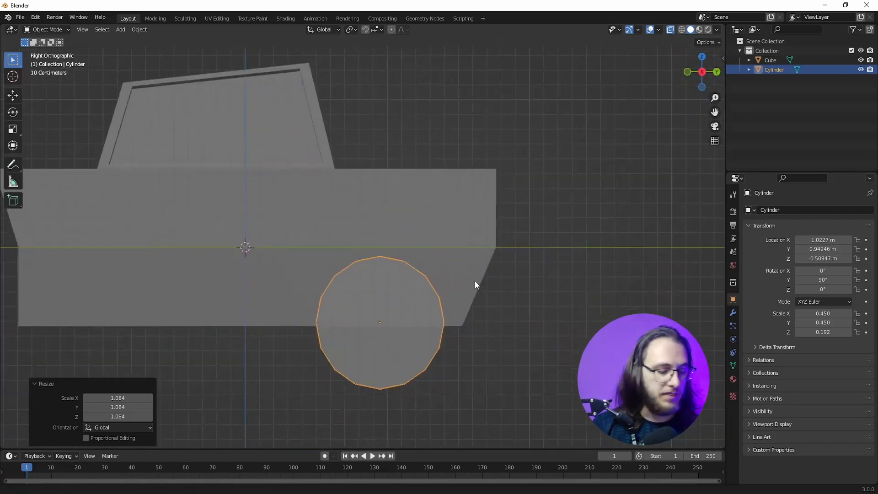
pyautogui.press('Tab')
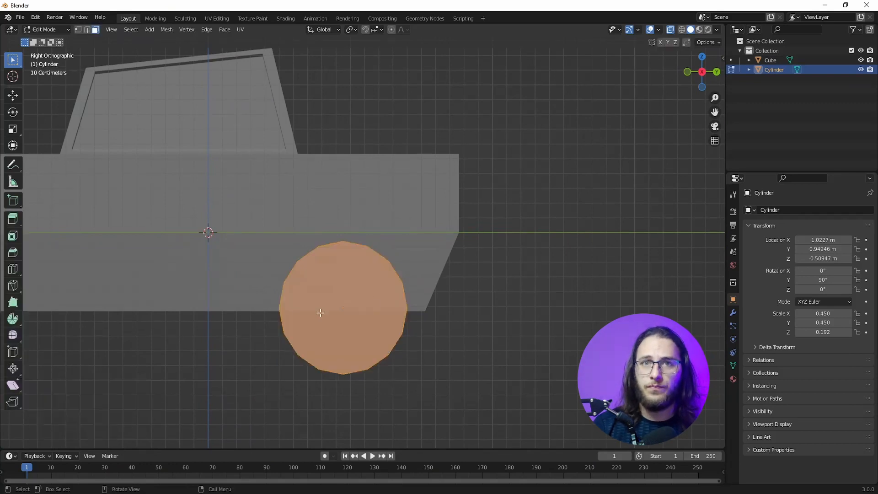
pyautogui.hotkey('alt', 'a')
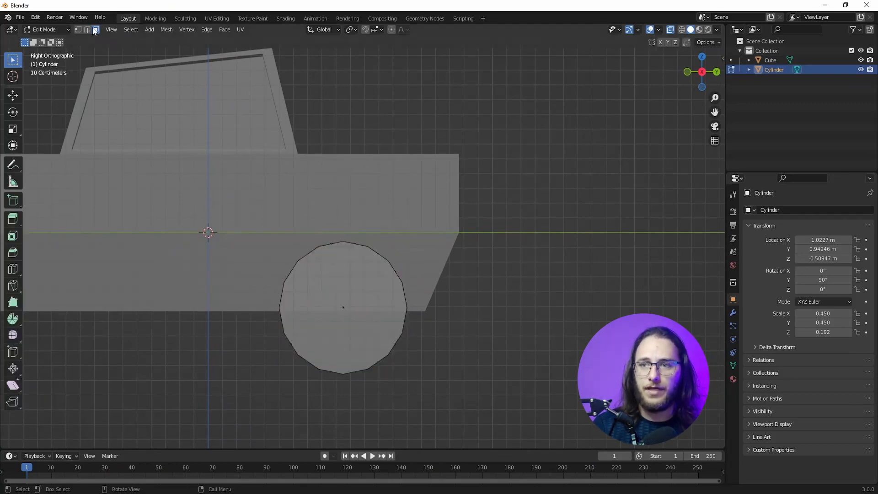
pyautogui.click(342, 298)
pyautogui.moveTo(343, 298); pyautogui.dragTo(599, 269, button='middle')
pyautogui.press('e')
pyautogui.rightClick(592, 253)
pyautogui.press('s')
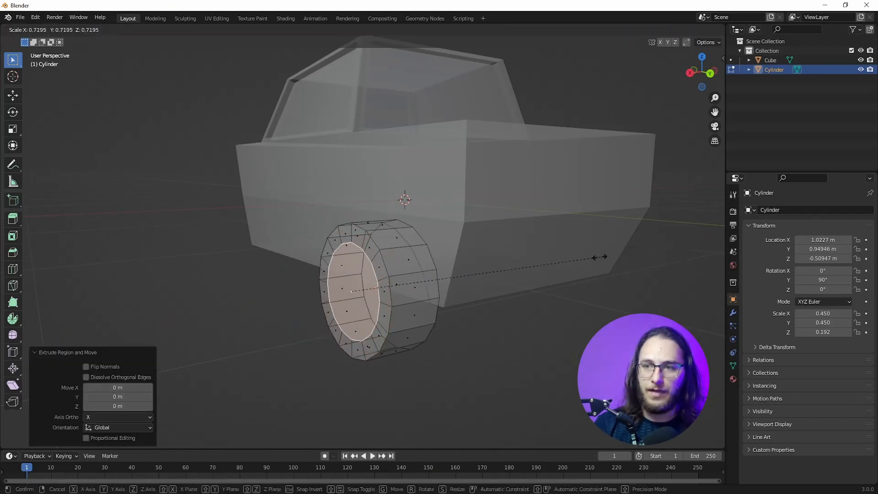
pyautogui.click(558, 257)
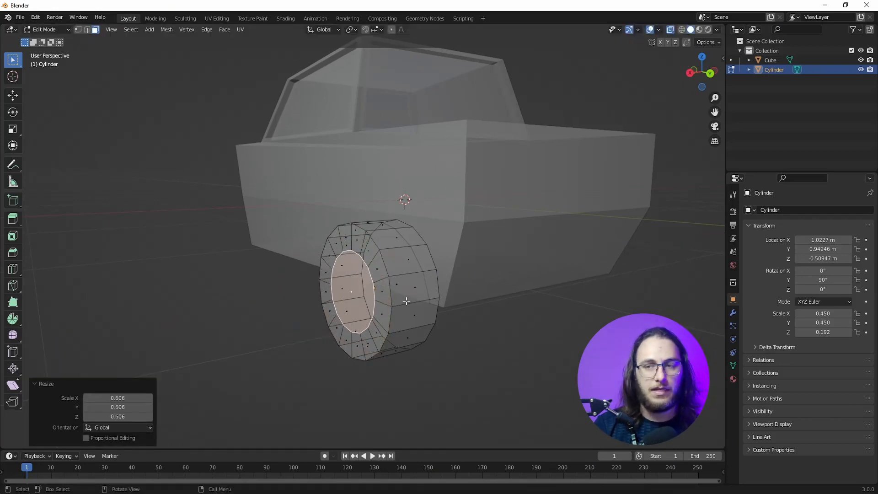
# Step: Recess the inset wheel face about 0.16 m, and inset it again with an in-place extrusion scaled to about 0.41
pyautogui.keyDown('shift'); pyautogui.moveTo(345, 313); pyautogui.dragTo(362, 323, button='middle'); pyautogui.keyUp('shift')
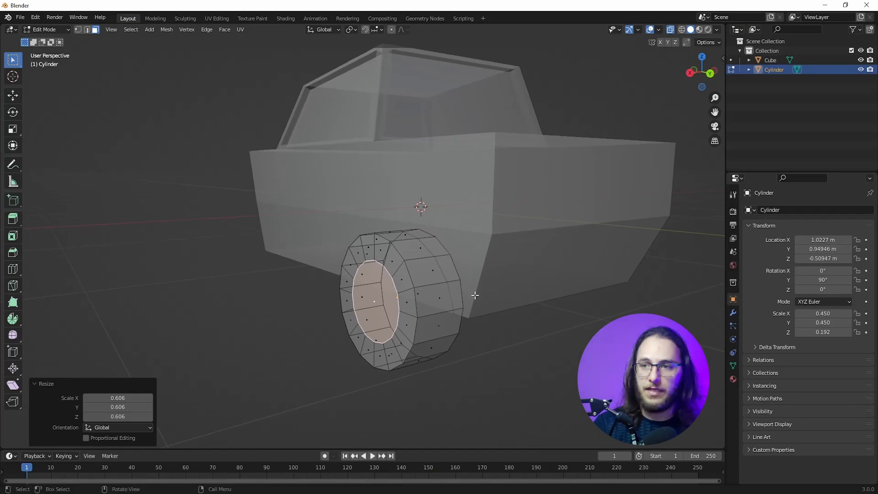
pyautogui.press('e')
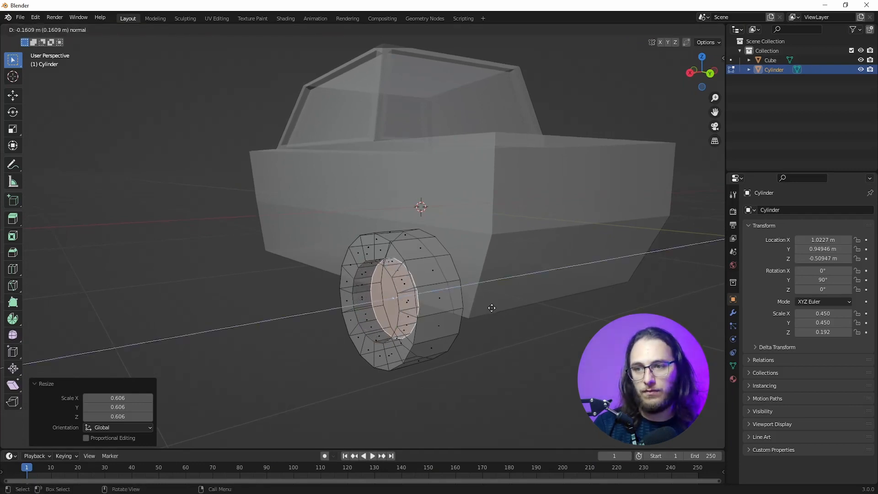
pyautogui.click(491, 308)
pyautogui.press('e')
pyautogui.rightClick(668, 243)
pyautogui.press('s')
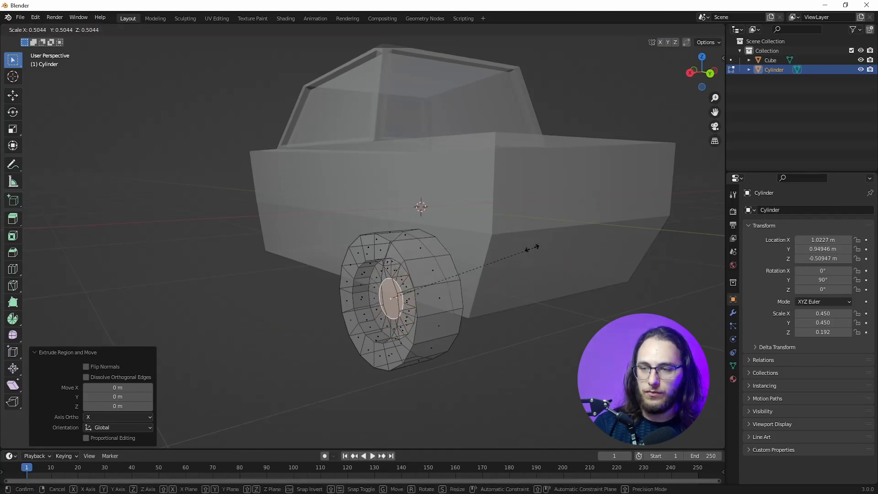
pyautogui.click(508, 253)
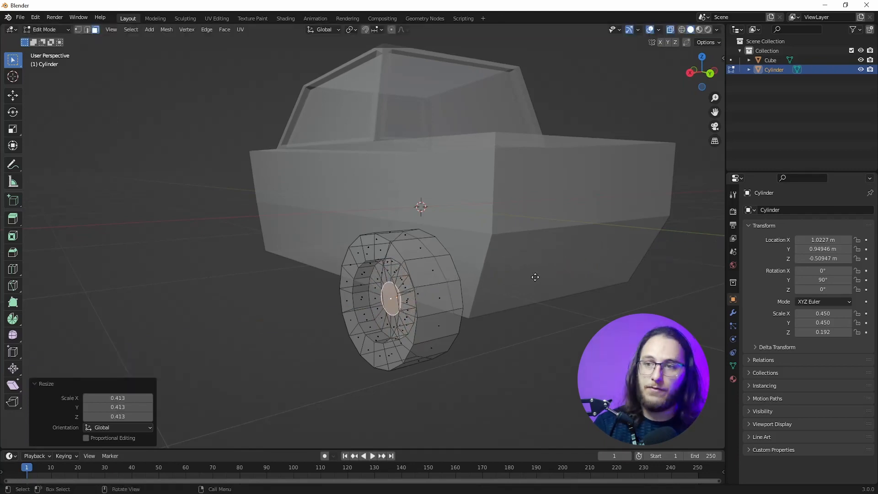
# Step: Extrude the small centre face outward, scale its tip down to form a hub, and return to Object Mode
pyautogui.press('e')
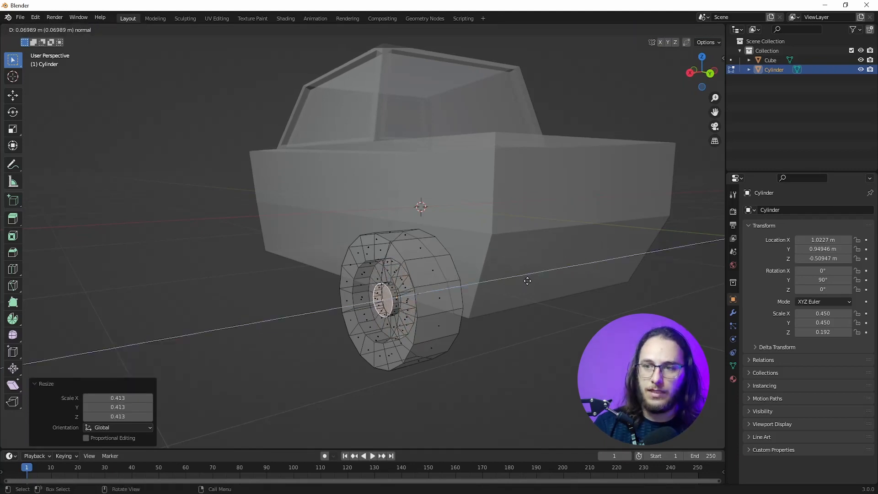
pyautogui.click(569, 276)
pyautogui.press('s')
pyautogui.click(526, 286)
pyautogui.moveTo(526, 287); pyautogui.dragTo(262, 327, button='middle')
pyautogui.press('Tab')
# Step: Duplicate the wheel along Y to about -1.10 m, at the opposite end of the body
pyautogui.scroll(1, 399, 302)
pyautogui.press('KP_3')
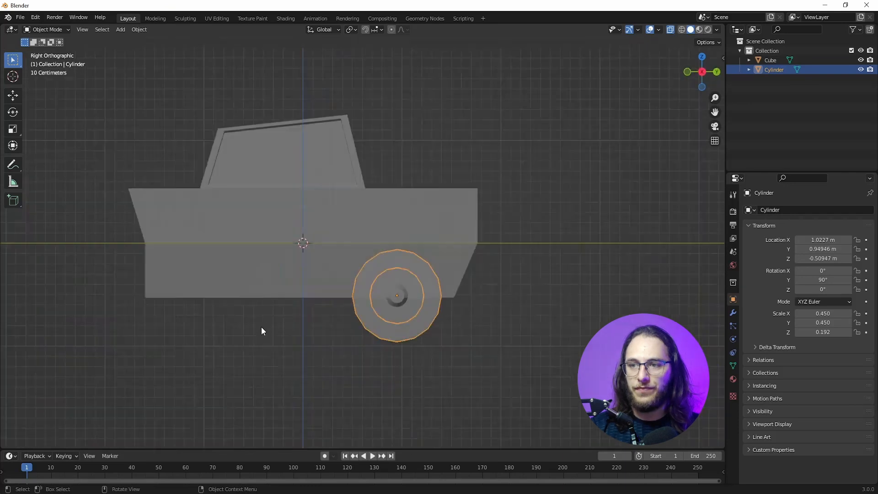
pyautogui.hotkey('shift', 'd')
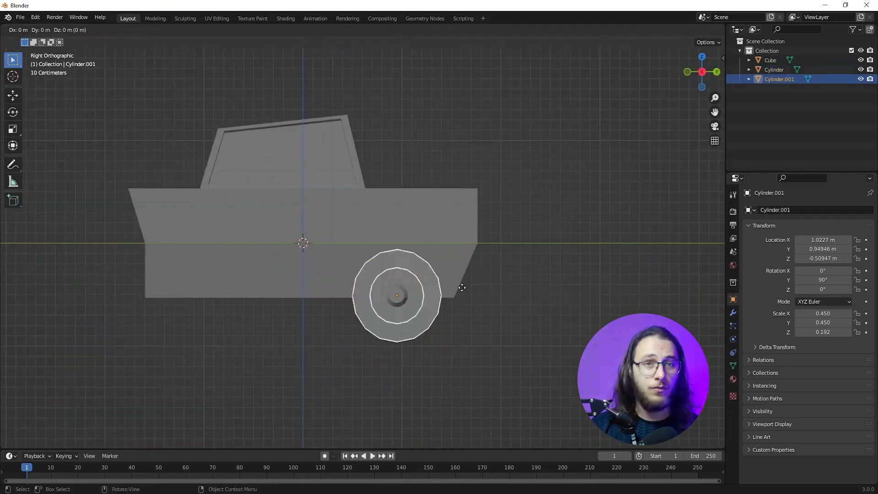
pyautogui.press('y')
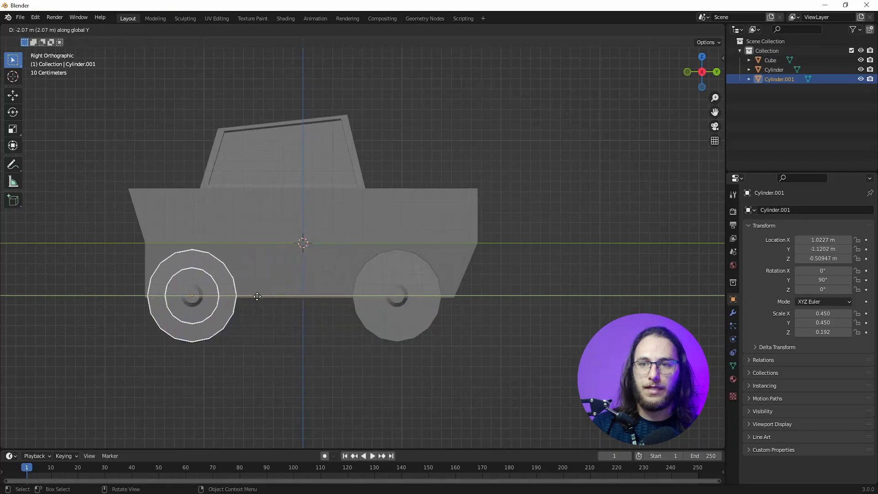
pyautogui.click(257, 296)
# Step: Select both wheels and duplicate them along X to about -0.99 m on the other side of the car
pyautogui.moveTo(259, 295); pyautogui.dragTo(344, 322, button='middle')
pyautogui.keyDown('shift'); pyautogui.click(344, 322); pyautogui.keyUp('shift')
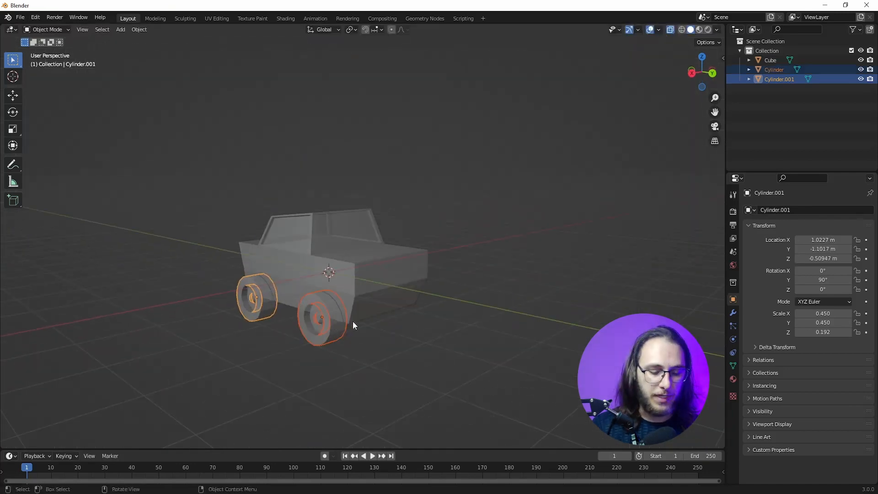
pyautogui.press('KP_7')
pyautogui.hotkey('shift', 'd')
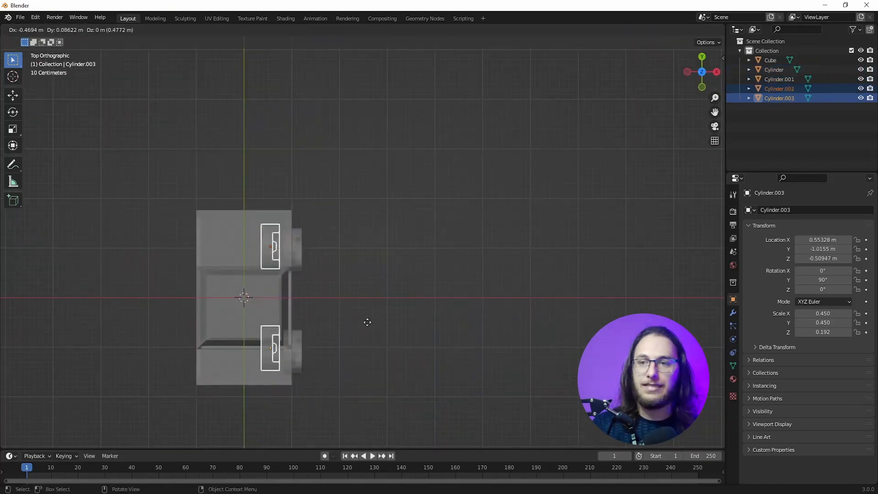
pyautogui.press('x')
pyautogui.click(294, 319)
# Step: Rotate each of the two duplicated wheels 180° in the top view so its hub faces outward, and turn off X-ray display
pyautogui.click(197, 251)
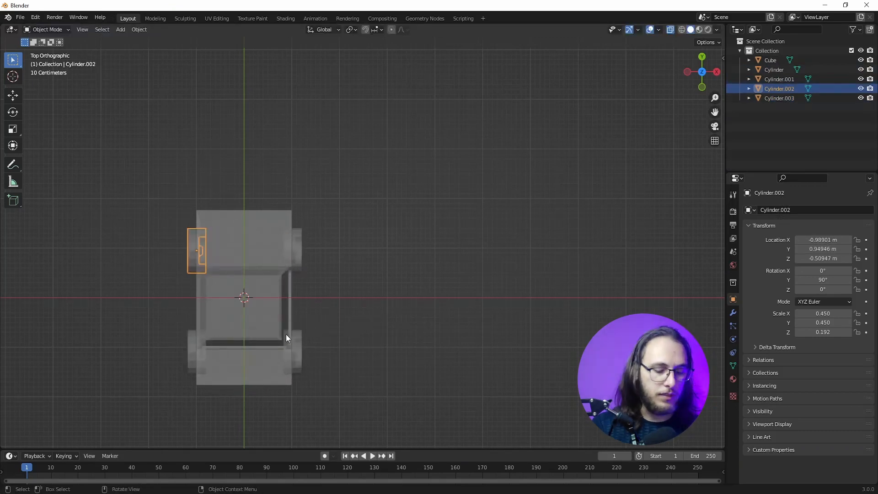
pyautogui.write('r180')
pyautogui.press('Return')
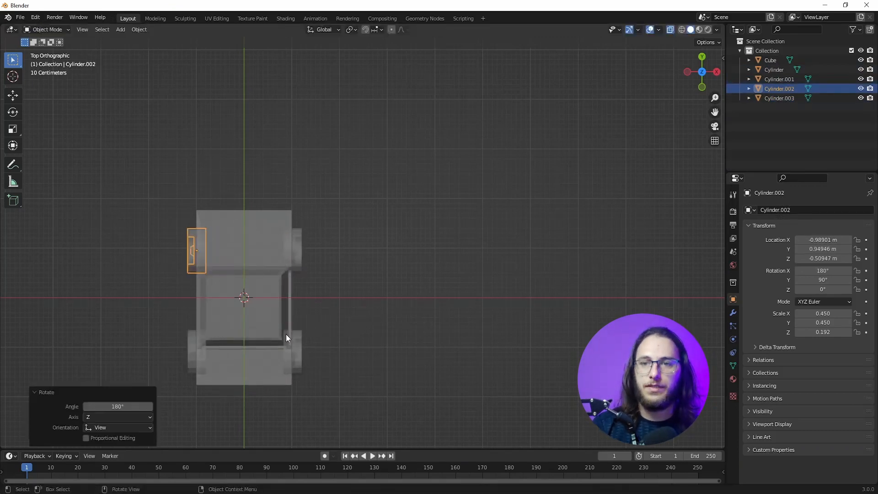
pyautogui.click(194, 347)
pyautogui.hotkey('shift', 'r')
pyautogui.moveTo(197, 352); pyautogui.dragTo(278, 253, button='middle')
pyautogui.keyDown('shift'); pyautogui.moveTo(123, 349); pyautogui.dragTo(337, 268, button='middle'); pyautogui.keyUp('shift')
pyautogui.scroll(5, 244, 314)
pyautogui.scroll(-5, 331, 310)
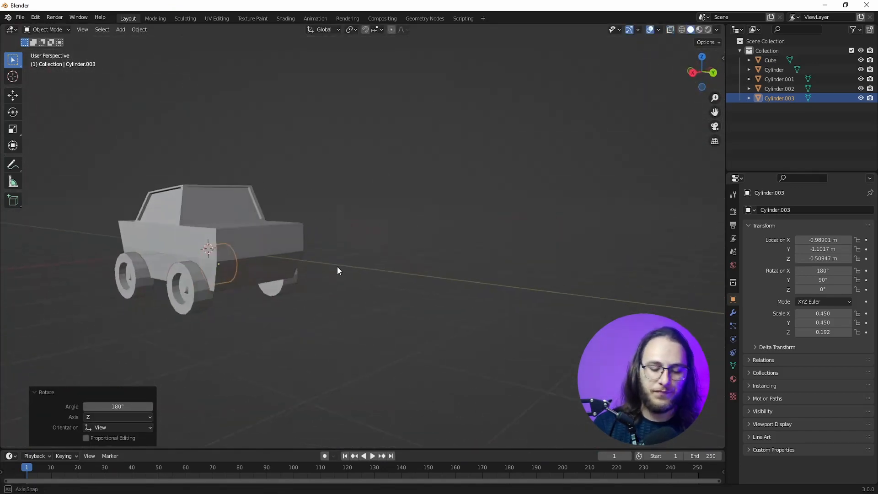
# Step: Add another 16-vertex cylinder for a light while in the back orthographic view
pyautogui.press('KP_1')
pyautogui.press('KP_3')
pyautogui.scroll(6, 333, 263)
pyautogui.moveTo(331, 237); pyautogui.dragTo(283, 232, button='middle')
pyautogui.press('ctrl+KP_1')
pyautogui.scroll(-2, 212, 278)
pyautogui.keyDown('shift'); pyautogui.moveTo(165, 267); pyautogui.dragTo(399, 266, button='middle'); pyautogui.keyUp('shift')
pyautogui.press('F3')
pyautogui.press('Return')
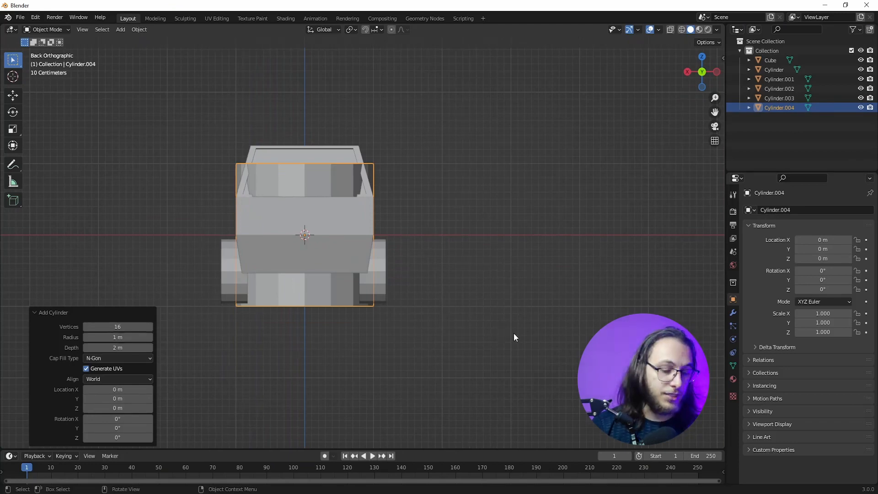
# Step: Rotate the new light cylinder 90° about the X axis
pyautogui.press('r')
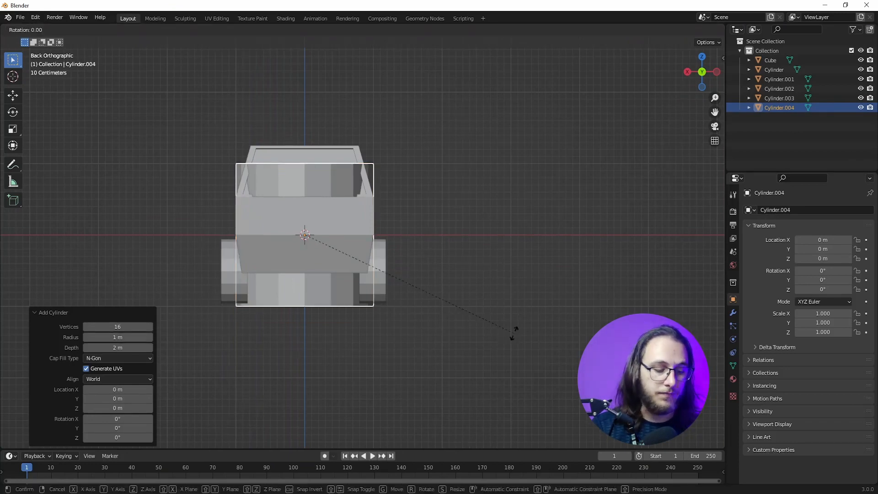
pyautogui.press('x')
pyautogui.press('9')
pyautogui.press('0')
pyautogui.press('Return')
# Step: Scale the light cylinder down to about 0.18 and move it to about X 0.76 m, Z 0.27 m
pyautogui.press('s')
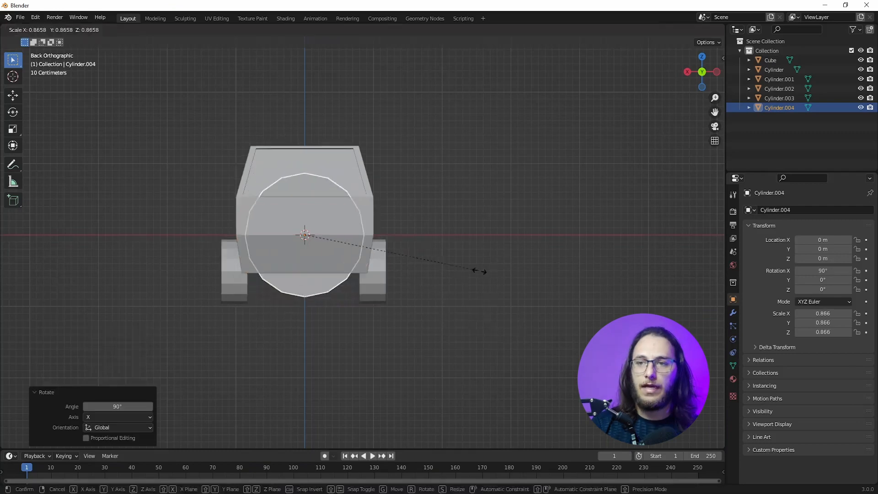
pyautogui.click(342, 254)
pyautogui.press('g')
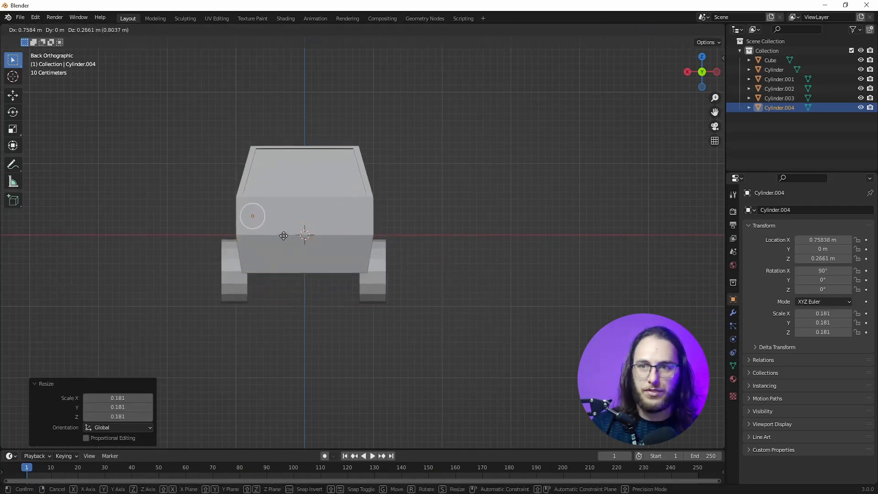
pyautogui.click(284, 235)
# Step: Enlarge the light to about 0.218, flatten it to about 0.088 along Y, and move it to the car's front at about Y 1.77 m
pyautogui.press('s')
pyautogui.press('KP_3')
pyautogui.press('y')
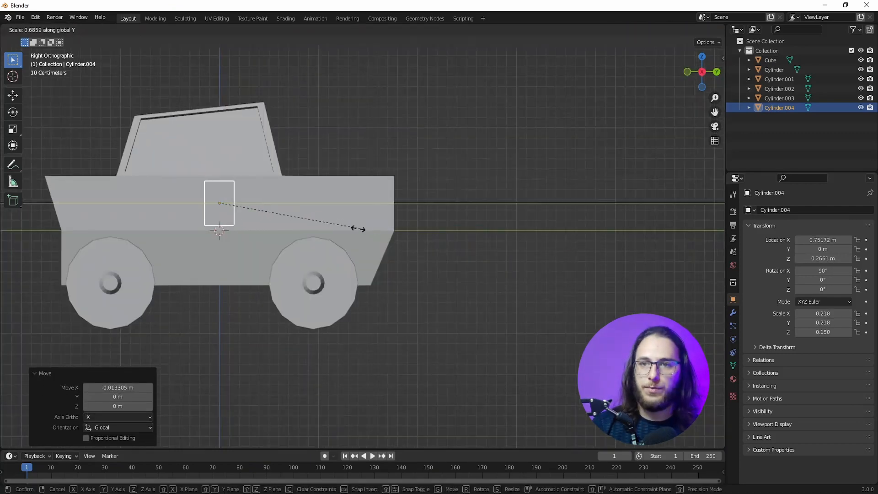
pyautogui.click(260, 229)
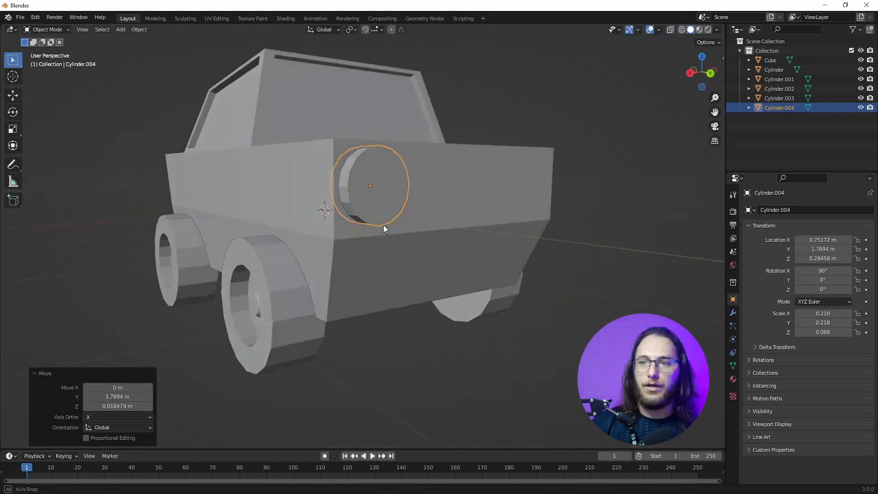
# Step: Inset the light's front face, extrude it about 0.06 m inward, and scale the recessed face by about 0.85
pyautogui.moveTo(383, 224); pyautogui.dragTo(388, 256, button='middle')
pyautogui.press('Tab')
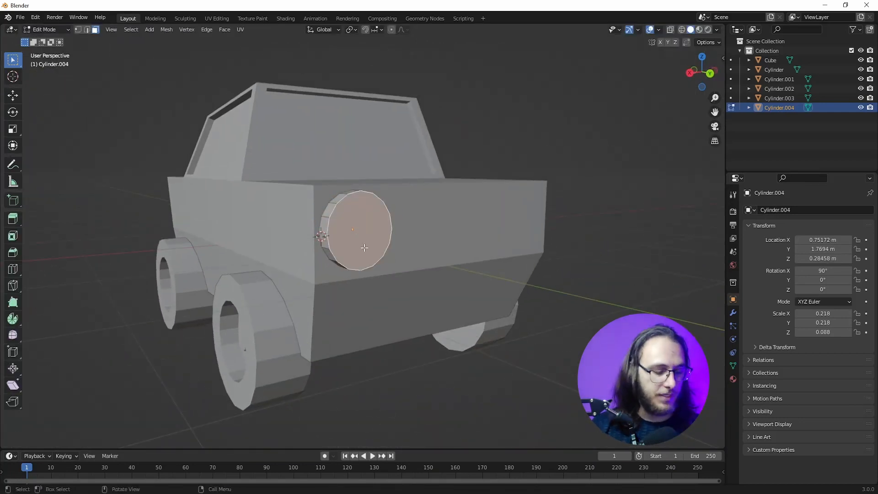
pyautogui.press('e')
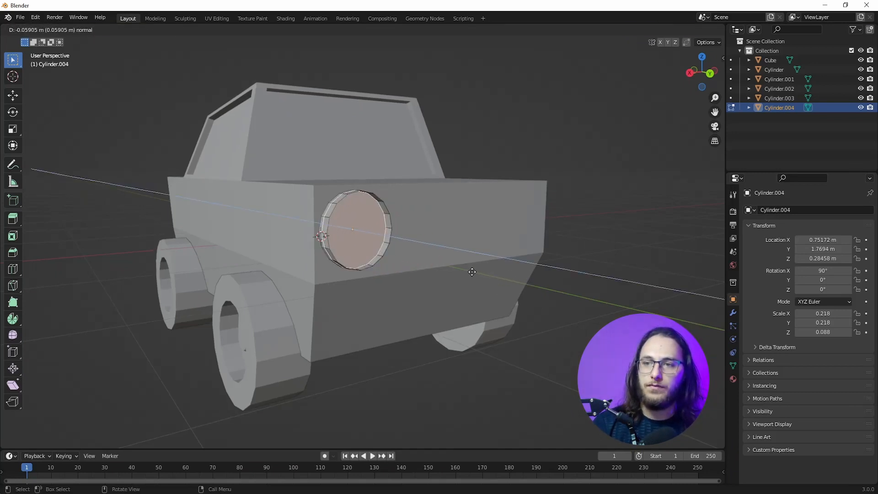
pyautogui.click(476, 271)
pyautogui.press('s')
pyautogui.click(545, 238)
# Step: Extrude the recessed face outward in two shrinking stages to form a bulging lens, and pull its tip back about 0.04 m along Y
pyautogui.moveTo(262, 293); pyautogui.dragTo(284, 298, button='middle')
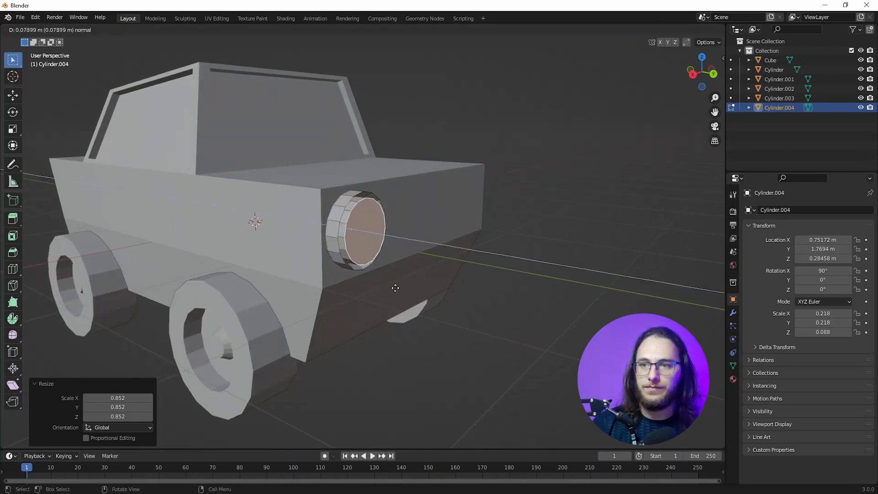
pyautogui.click(391, 289)
pyautogui.press('s')
pyautogui.click(527, 257)
pyautogui.press('g')
pyautogui.press('y')
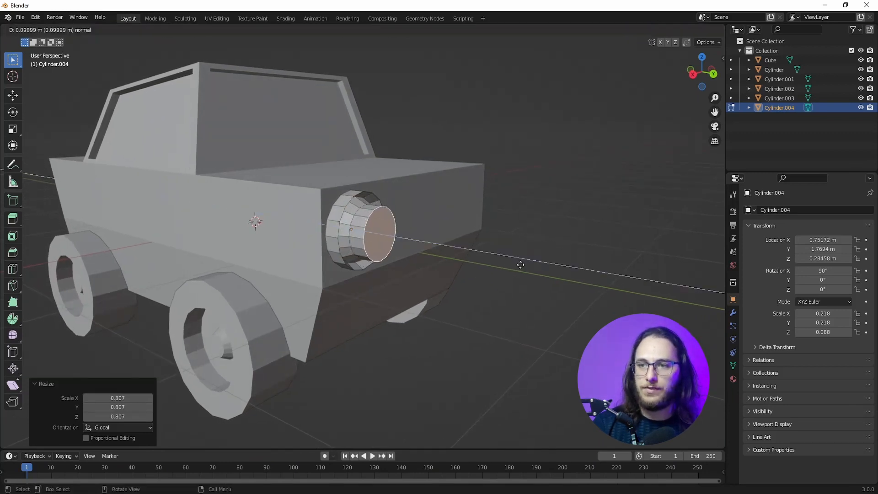
pyautogui.click(520, 263)
pyautogui.scroll(4, 411, 219)
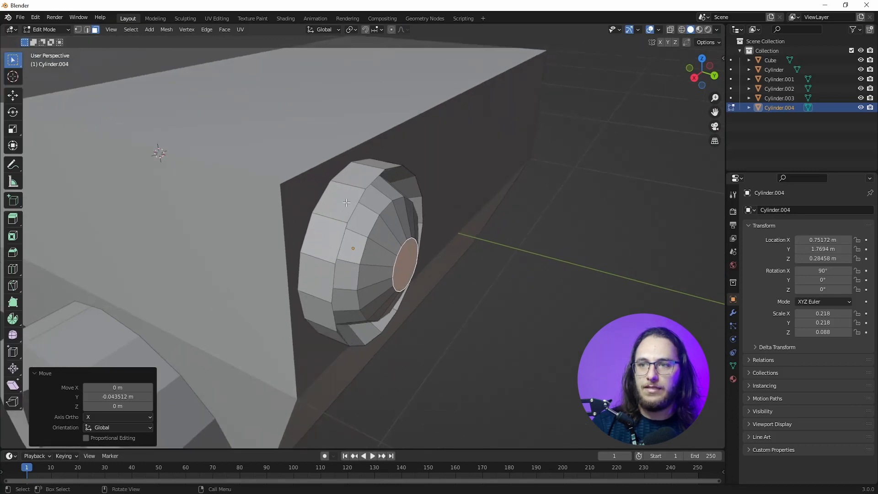
# Step: Select the light's outer front rim vertices with X-ray display on and scale them by about 1.22 to flare the rim
pyautogui.click(354, 202)
pyautogui.press('KP_1')
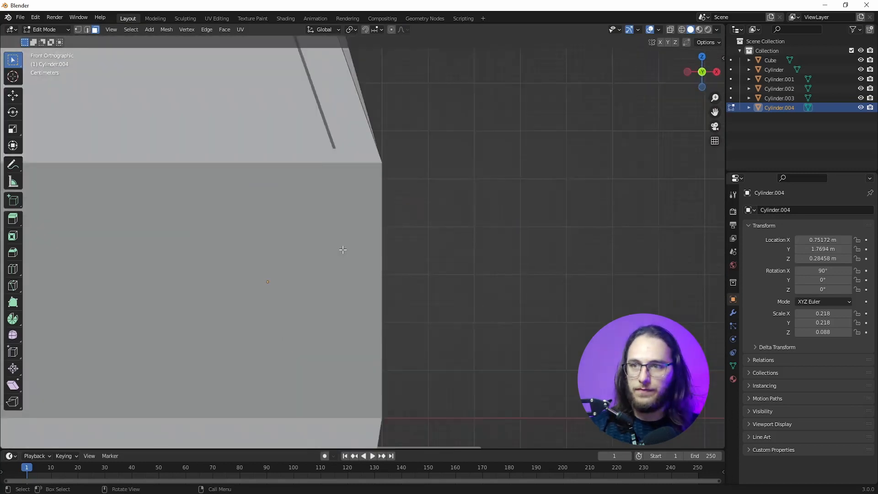
pyautogui.press('KP_3')
pyautogui.scroll(1, 384, 247)
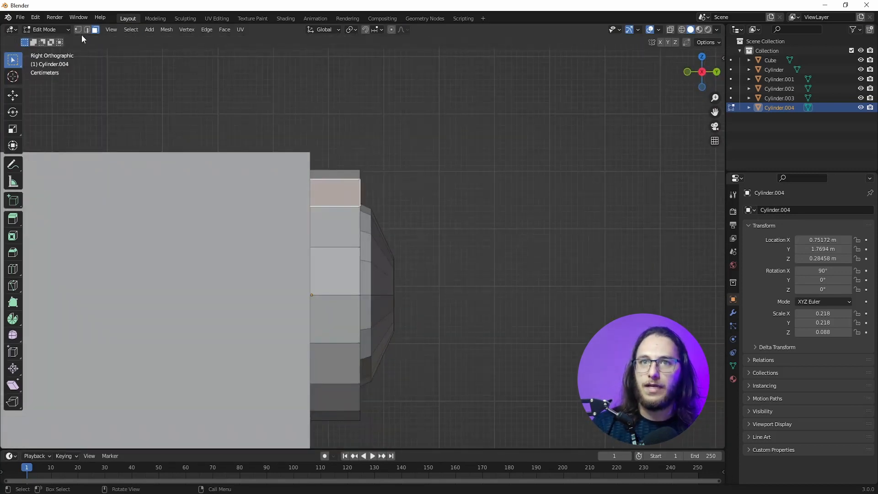
pyautogui.click(670, 30)
pyautogui.moveTo(347, 150); pyautogui.dragTo(370, 456)
pyautogui.scroll(-3, 445, 400)
pyautogui.moveTo(445, 400); pyautogui.dragTo(447, 382, button='middle')
pyautogui.press('s')
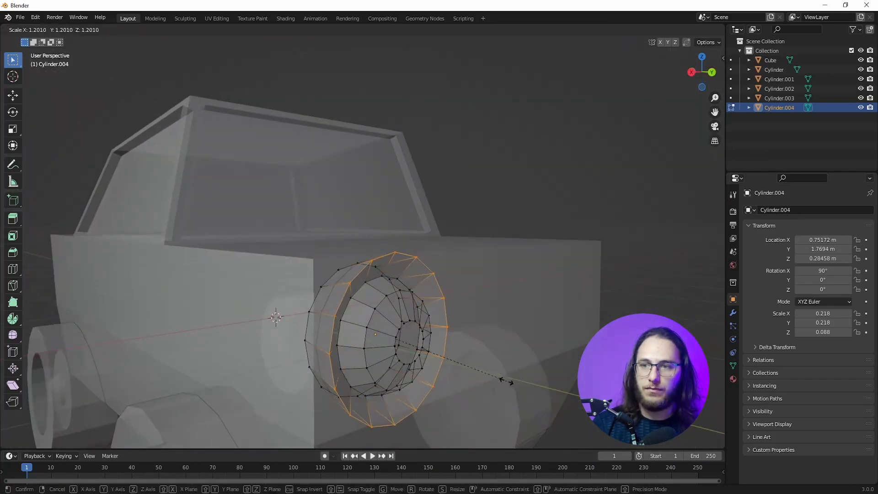
pyautogui.click(509, 379)
# Step: Tilt the whole light about 8.6° in the right side view and move it about 0.01 m back along Y
pyautogui.scroll(-3, 397, 375)
pyautogui.moveTo(391, 371)
pyautogui.mouseDown(button='middle')
pyautogui.moveTo(443, 384)
pyautogui.moveTo(396, 371)
pyautogui.mouseUp(button='middle')
pyautogui.press('KP_1')
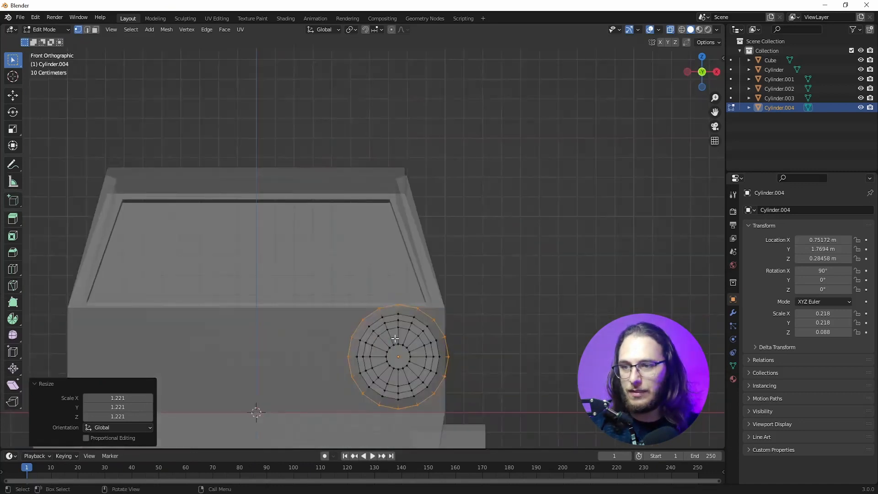
pyautogui.press('KP_3')
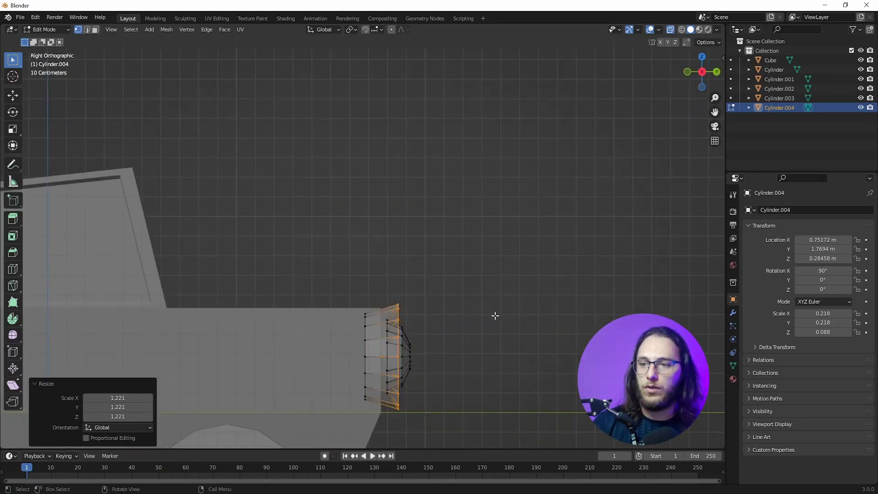
pyautogui.press('Tab')
pyautogui.scroll(-2, 469, 331)
pyautogui.press('r')
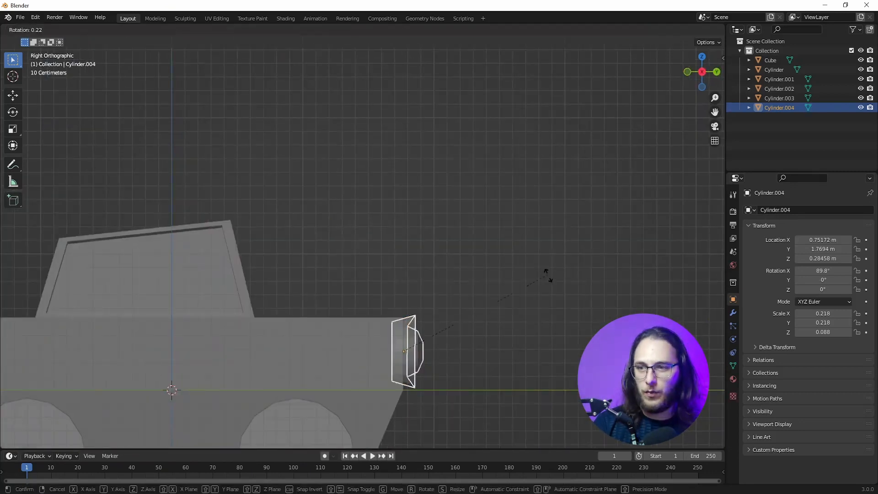
pyautogui.click(557, 298)
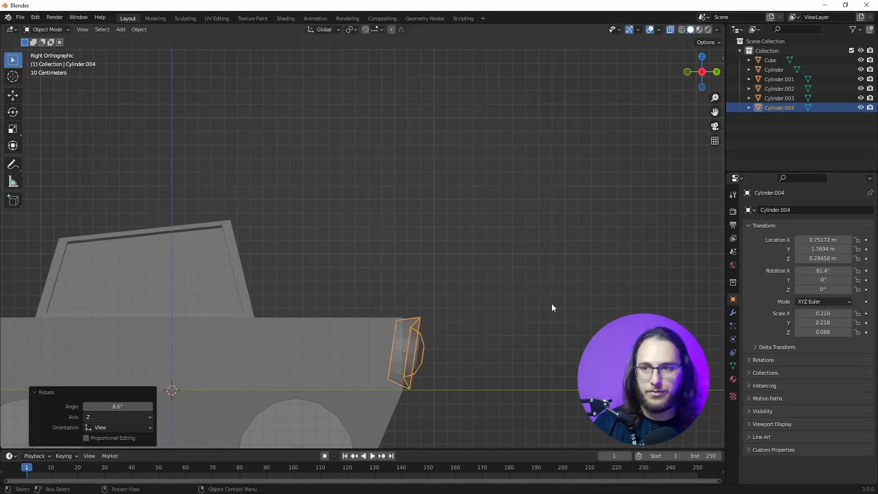
pyautogui.press('g')
pyautogui.press('y')
pyautogui.click(477, 353)
# Step: Duplicate the headlight about 1.47 m along negative X to the car's other side, and turn off X-ray display
pyautogui.press('KP_1')
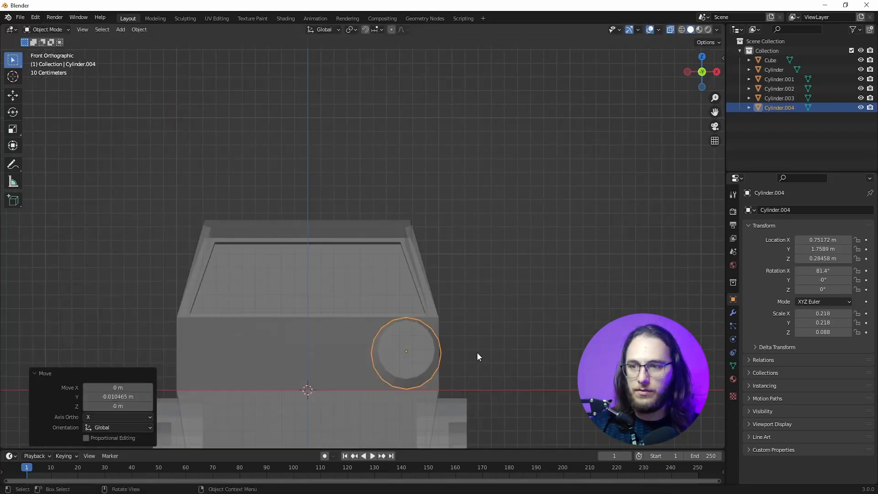
pyautogui.press('KP_3')
pyautogui.press('KP_1')
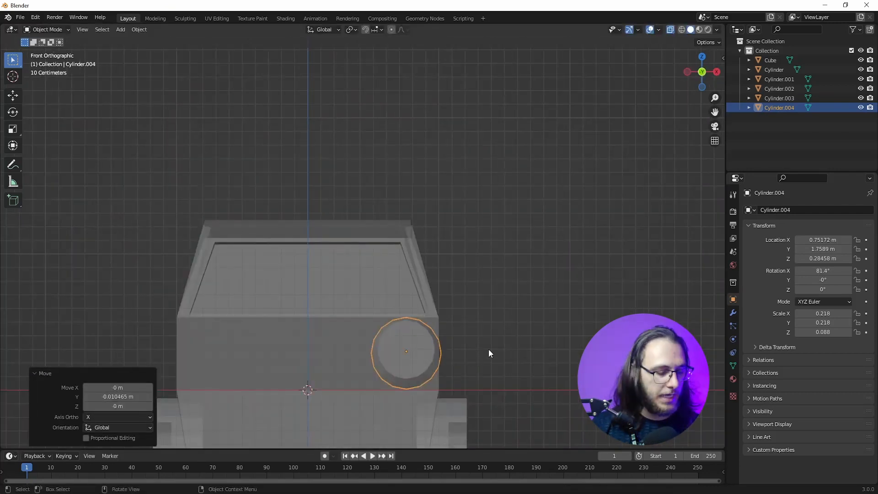
pyautogui.hotkey('shift', 'd')
pyautogui.press('x')
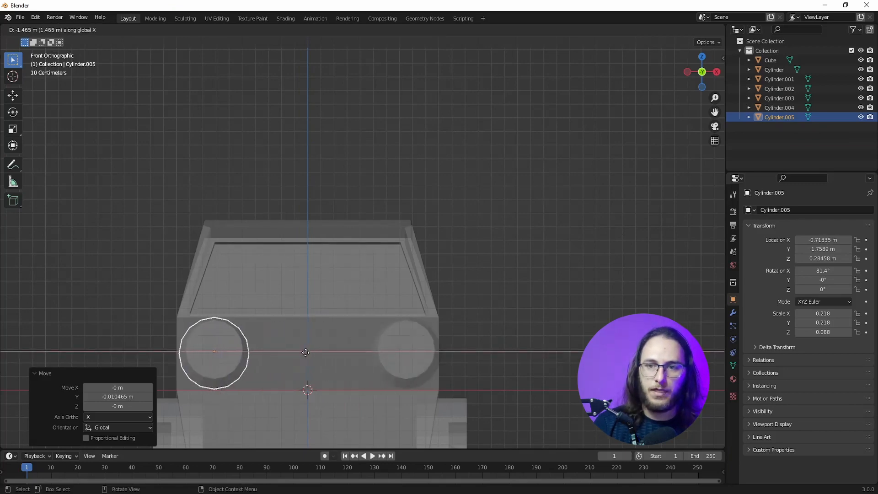
pyautogui.click(301, 352)
pyautogui.click(303, 352)
pyautogui.moveTo(549, 349); pyautogui.dragTo(414, 353, button='middle')
pyautogui.scroll(-4, 466, 254)
pyautogui.click(509, 361)
pyautogui.keyDown('shift'); pyautogui.moveTo(508, 361); pyautogui.dragTo(497, 332, button='middle'); pyautogui.keyUp('shift')
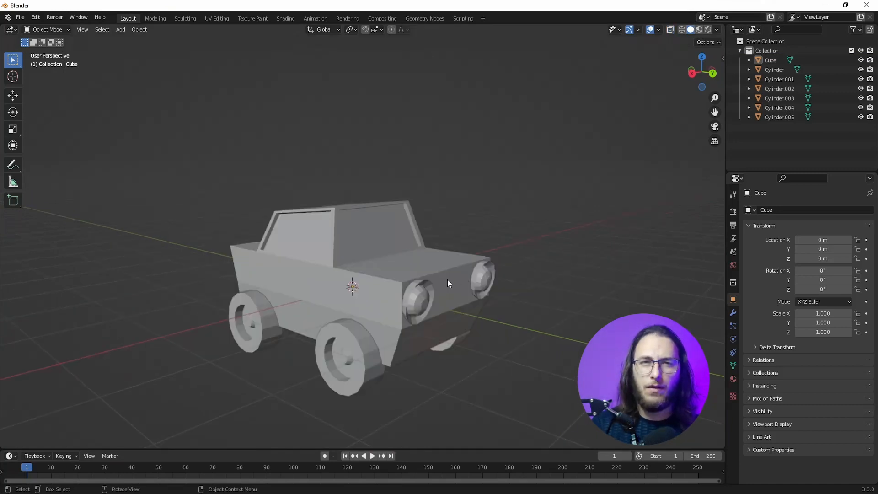
# Step: Select all of the car's parts and apply Shade Smooth to them
pyautogui.press('a')
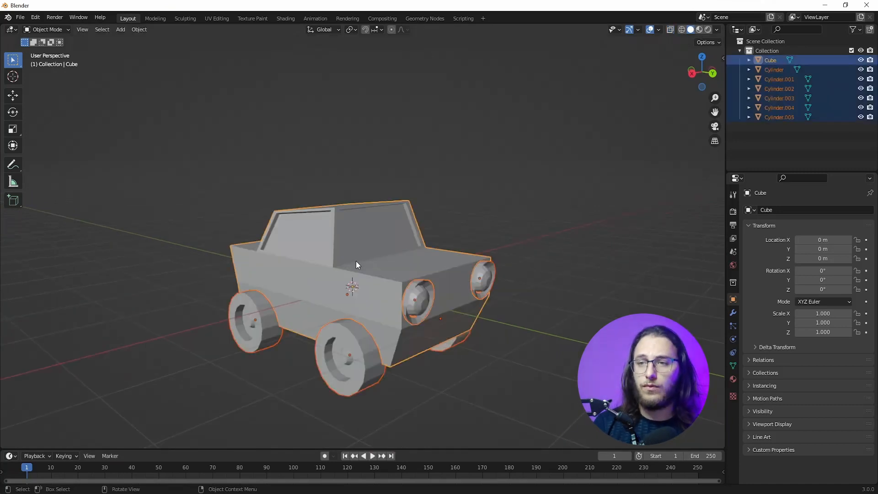
pyautogui.rightClick(327, 282)
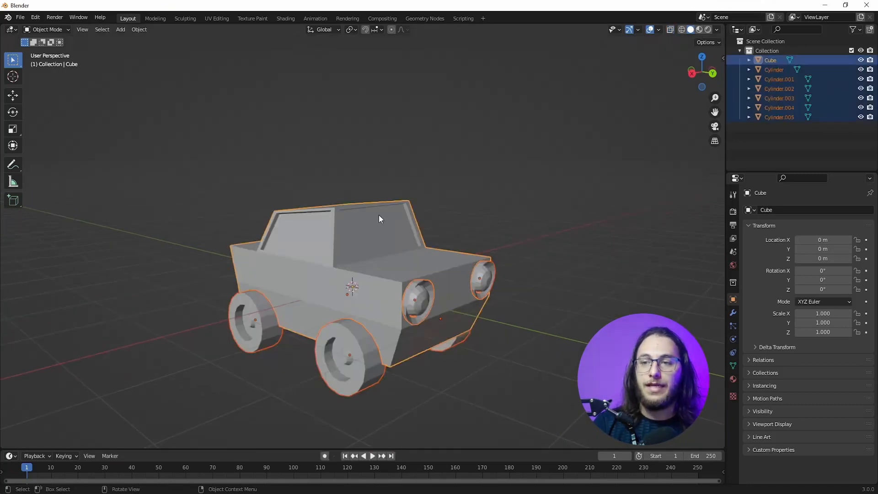
pyautogui.rightClick(320, 298)
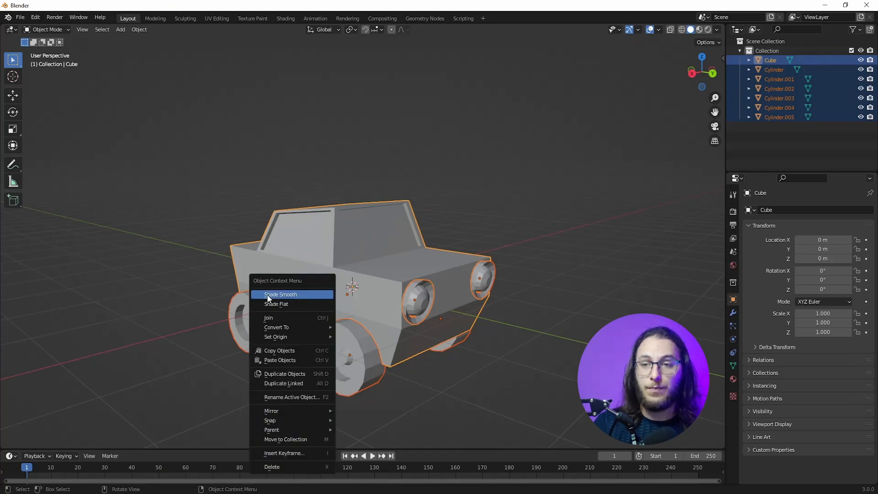
pyautogui.click(295, 295)
# Step: Select only the car body and enable Auto Smooth at 30° in its mesh normals settings
pyautogui.click(425, 282)
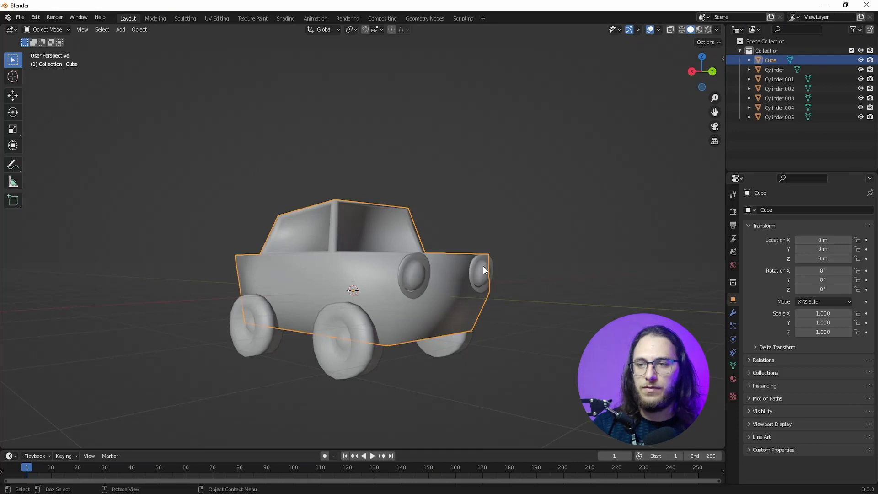
pyautogui.moveTo(474, 279); pyautogui.dragTo(531, 253, button='middle')
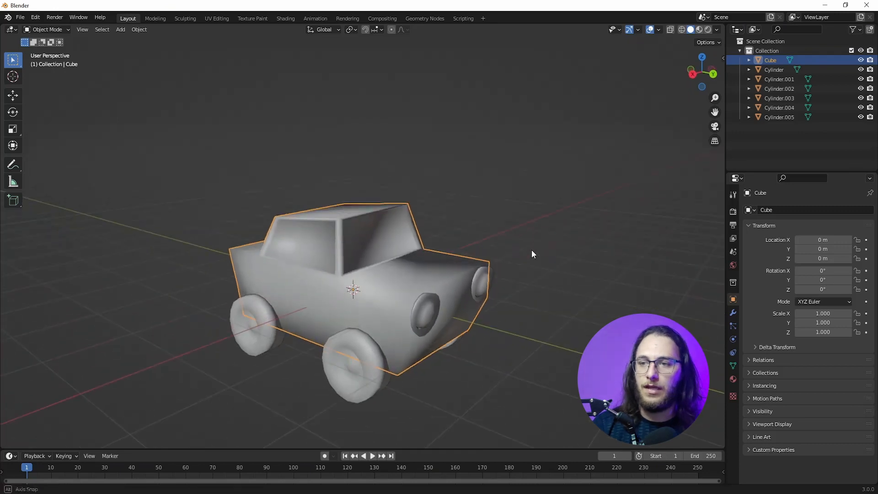
pyautogui.click(330, 288)
pyautogui.click(383, 343)
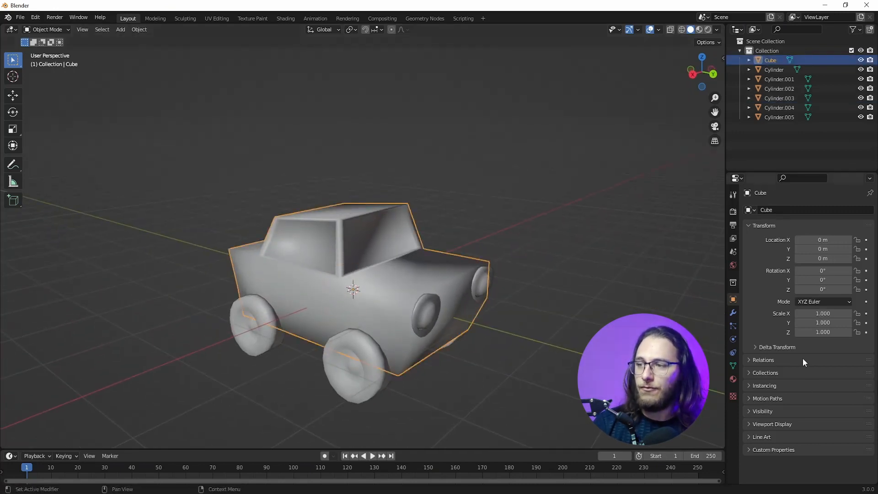
pyautogui.click(733, 366)
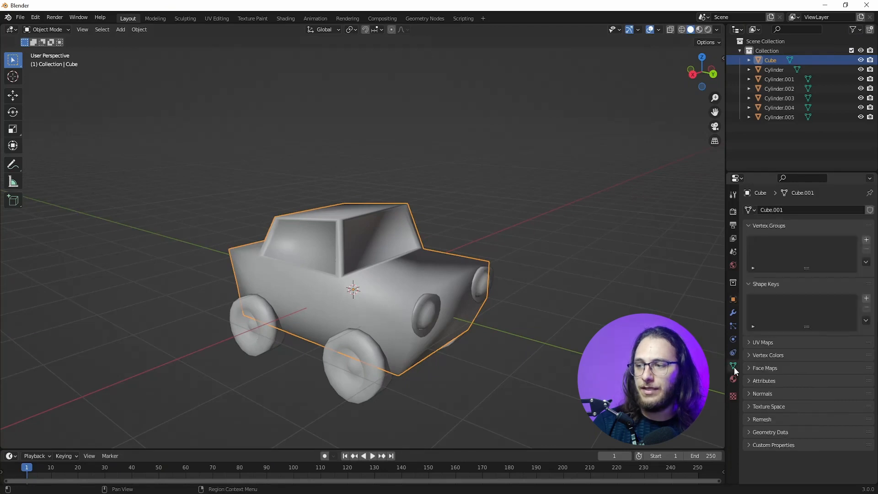
pyautogui.click(750, 394)
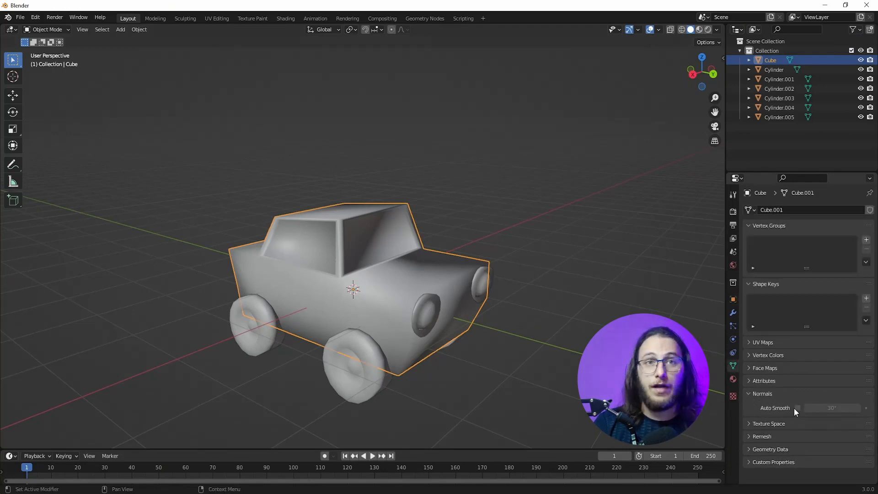
pyautogui.click(797, 408)
# Step: Enable Auto Smooth at 30° for the wheels and headlights as well
pyautogui.moveTo(563, 372)
pyautogui.mouseDown(button='middle')
pyautogui.moveTo(284, 263)
pyautogui.moveTo(320, 285)
pyautogui.mouseUp(button='middle')
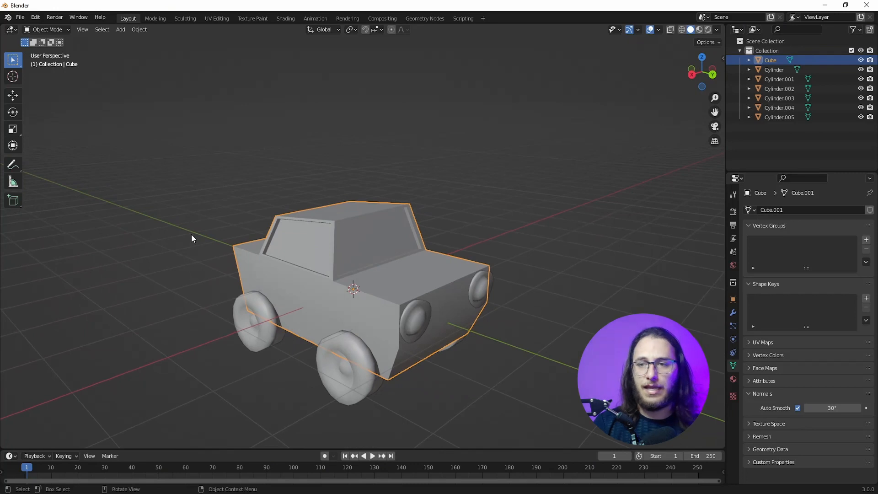
pyautogui.moveTo(443, 329); pyautogui.dragTo(369, 248, button='middle')
pyautogui.moveTo(351, 334); pyautogui.dragTo(409, 264, button='middle')
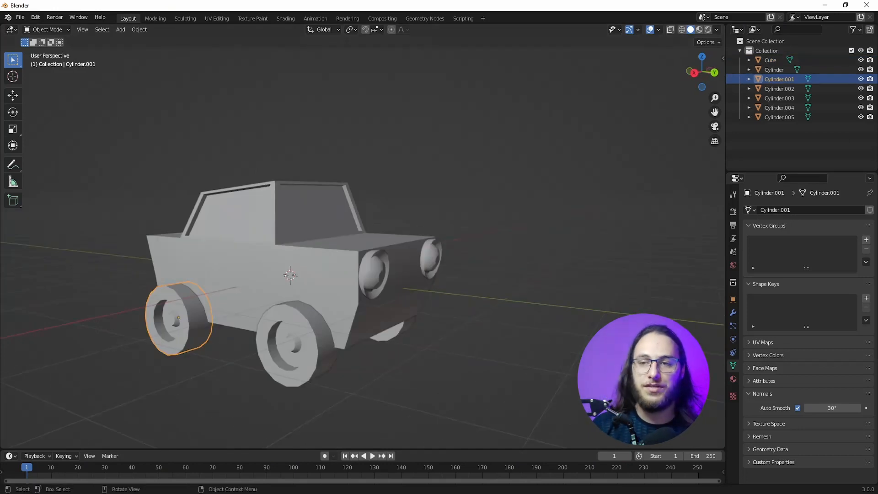
# Step: Examine the finished car's shading and shape from the front, side and rear
pyautogui.scroll(-3, 430, 281)
pyautogui.keyDown('shift'); pyautogui.moveTo(432, 289); pyautogui.dragTo(349, 309, button='middle'); pyautogui.keyUp('shift')
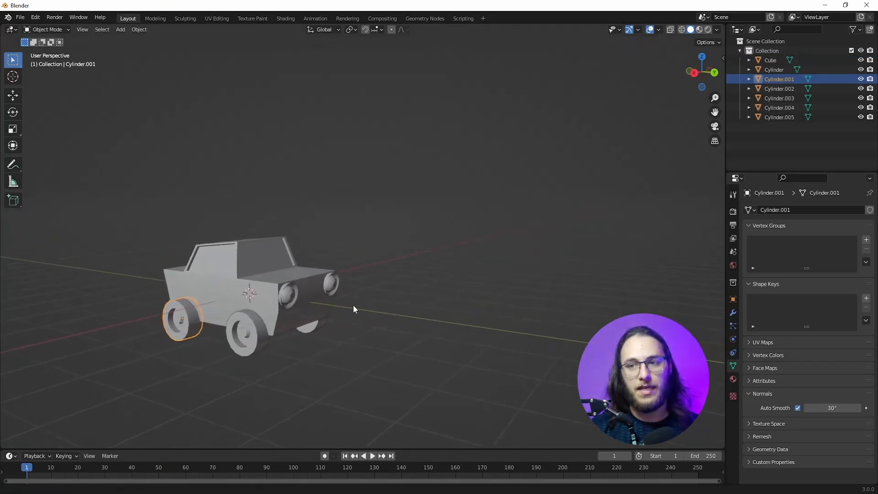
pyautogui.scroll(3, 320, 347)
pyautogui.moveTo(314, 357); pyautogui.dragTo(286, 362, button='middle')
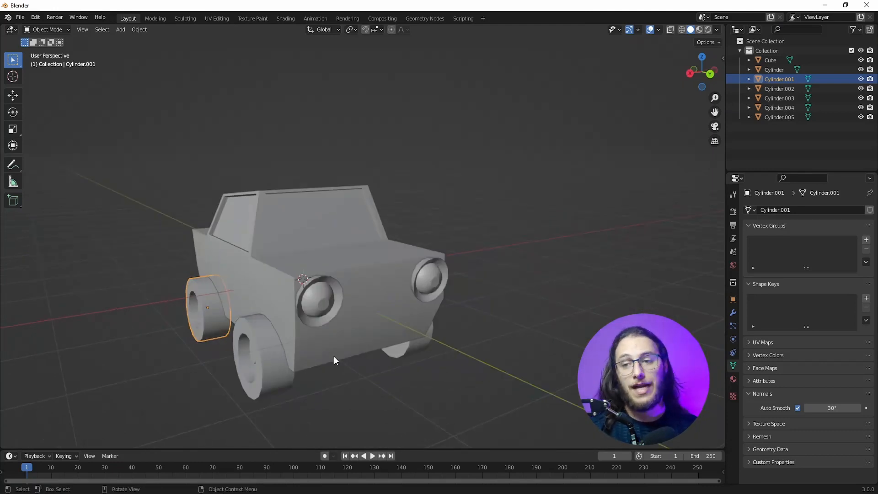
pyautogui.moveTo(411, 360); pyautogui.dragTo(106, 302, button='middle')
pyautogui.moveTo(146, 275); pyautogui.dragTo(337, 308, button='middle')
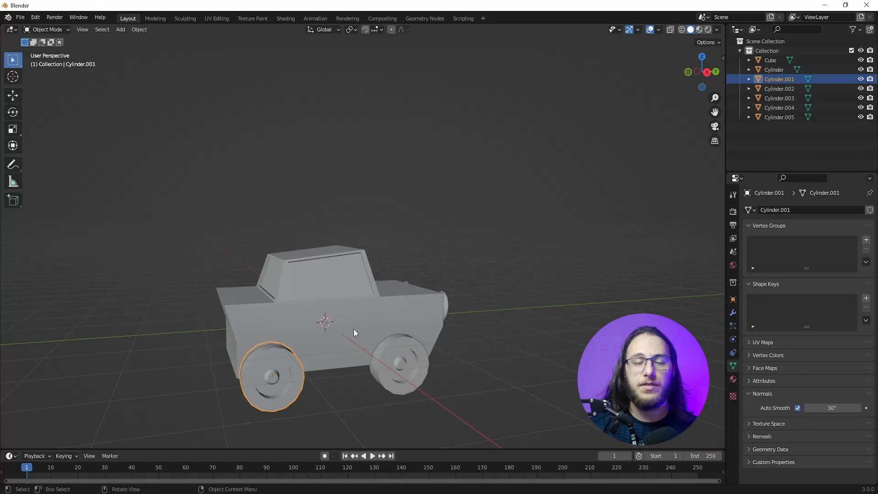
pyautogui.moveTo(420, 342); pyautogui.dragTo(297, 302, button='middle')
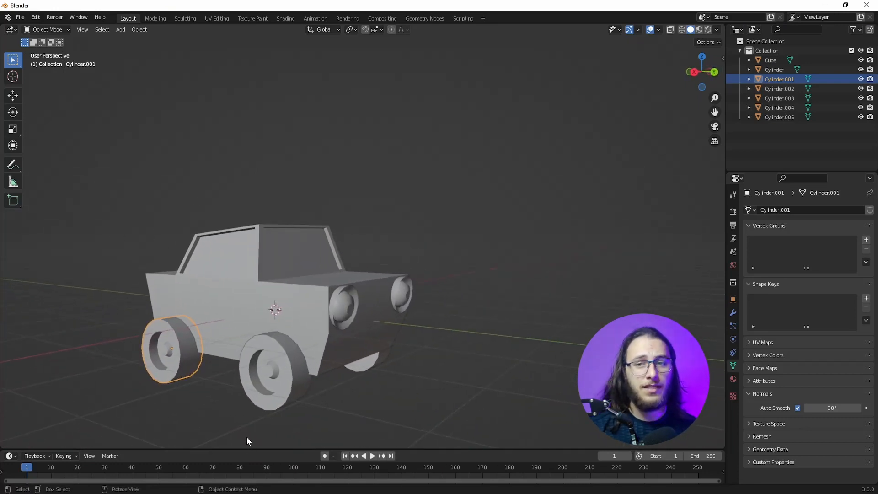